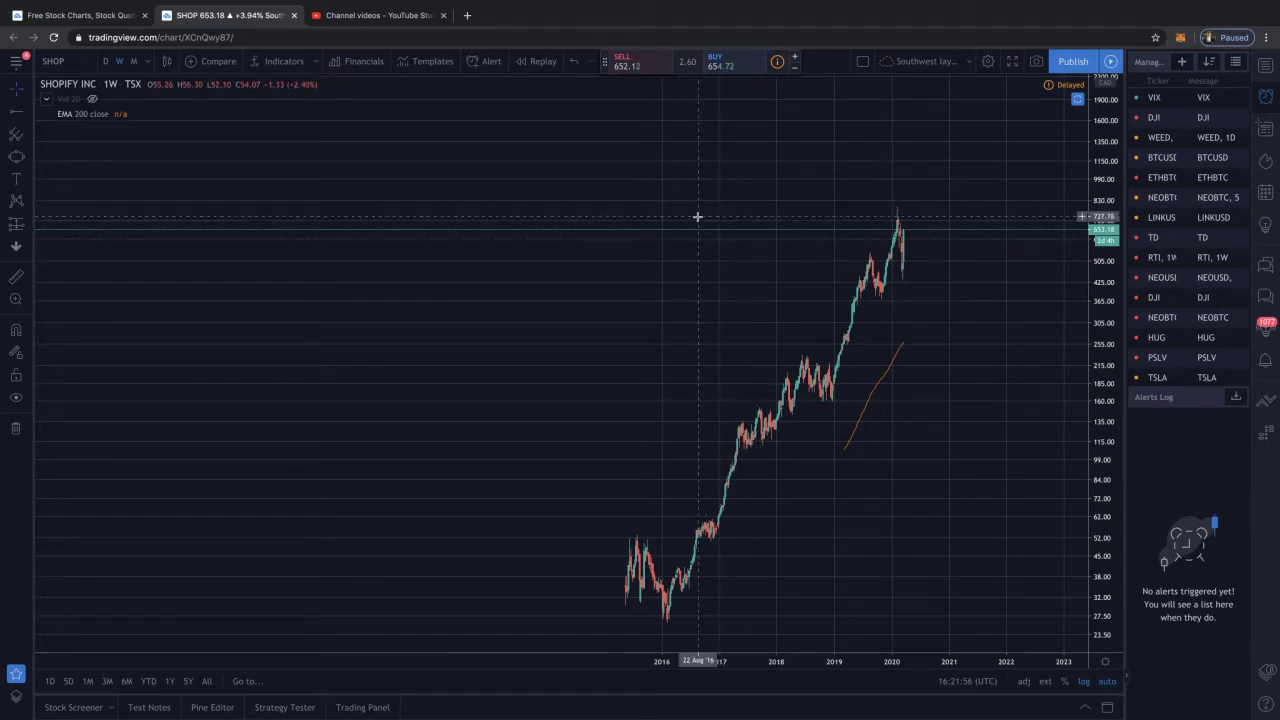
- Switch the Shopify (SHOP) price chart from weekly to monthly candles
{"action": "left_click", "coordinate": [131, 62]}
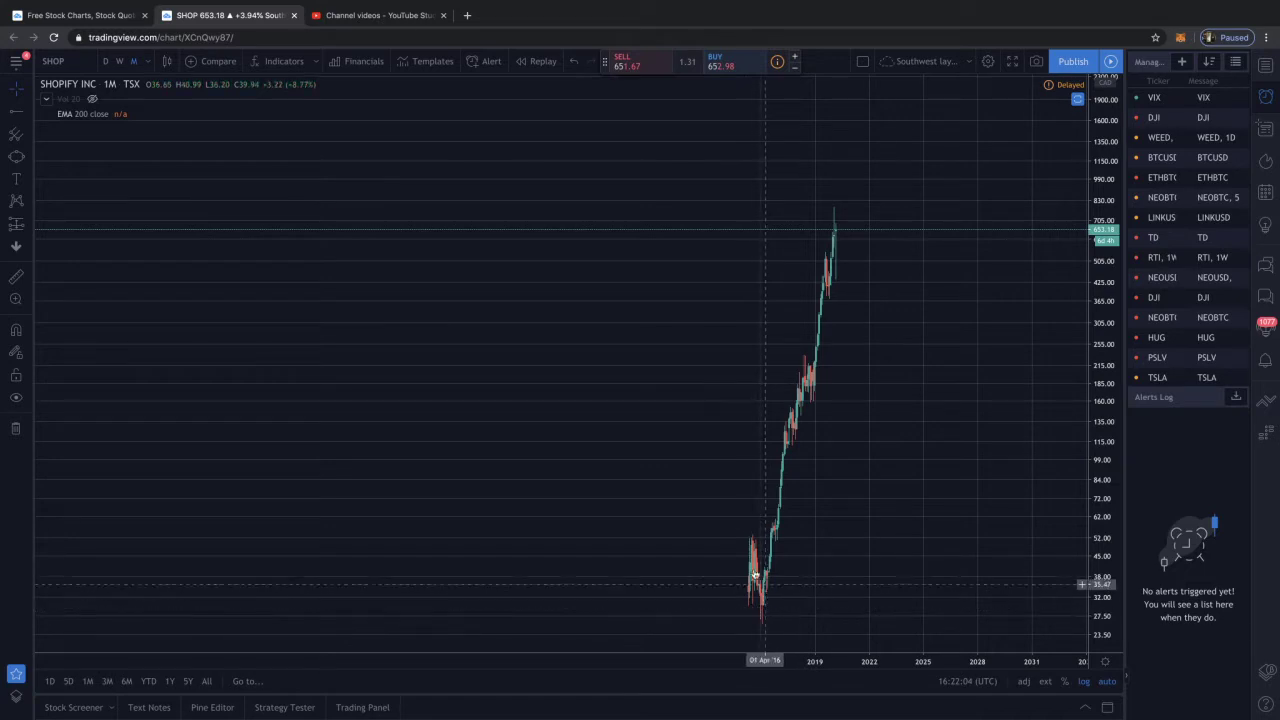
{"action": "scroll", "coordinate": [857, 530], "scroll_direction": "up", "scroll_amount": 1}
{"action": "scroll", "coordinate": [857, 530], "scroll_direction": "up", "scroll_amount": 5}
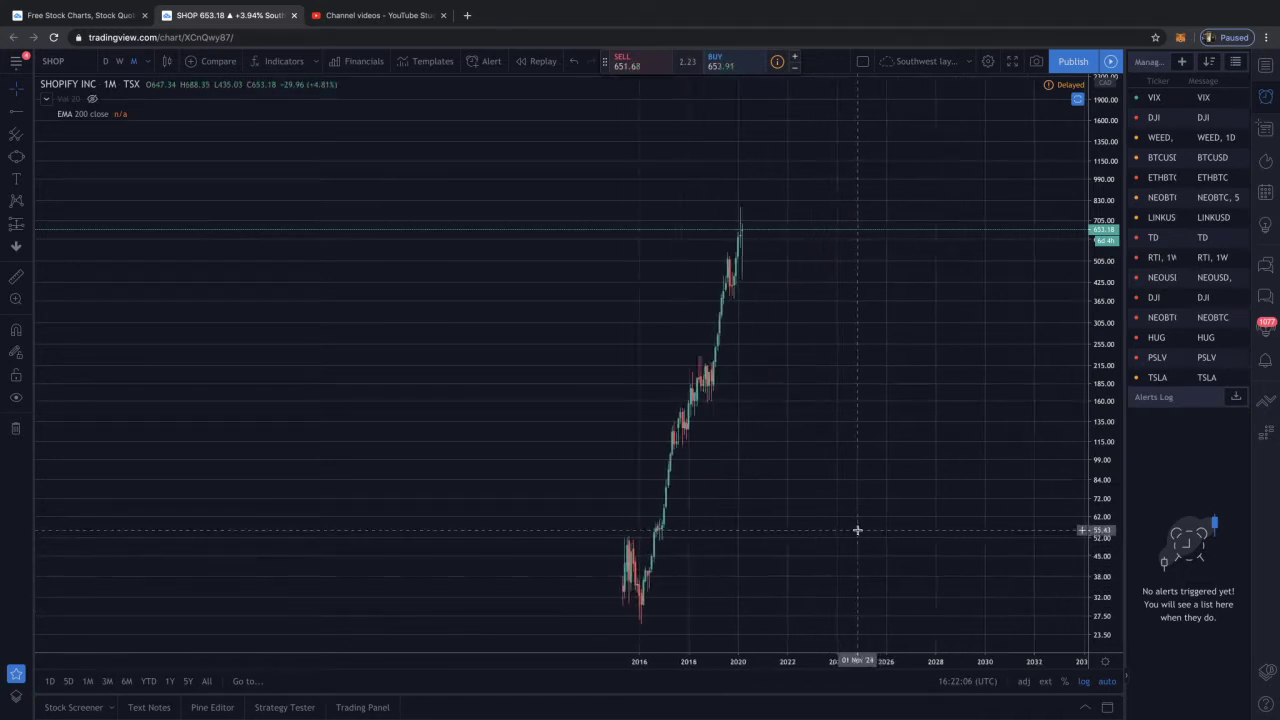
{"action": "left_click_drag", "start_coordinate": [503, 477], "coordinate": [1031, 476]}
{"action": "scroll", "coordinate": [774, 491], "scroll_direction": "up", "scroll_amount": 5}
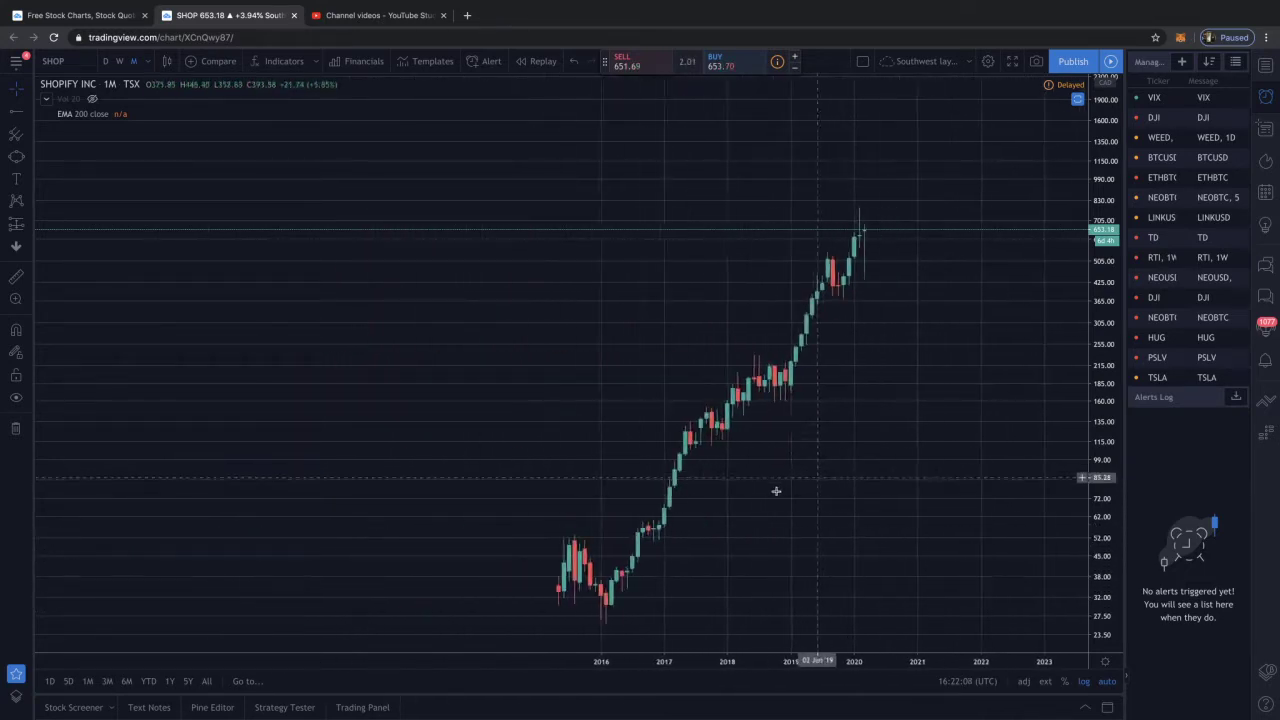
{"action": "left_click_drag", "start_coordinate": [743, 494], "coordinate": [775, 474]}
{"action": "scroll", "coordinate": [741, 481], "scroll_direction": "down", "scroll_amount": 2}
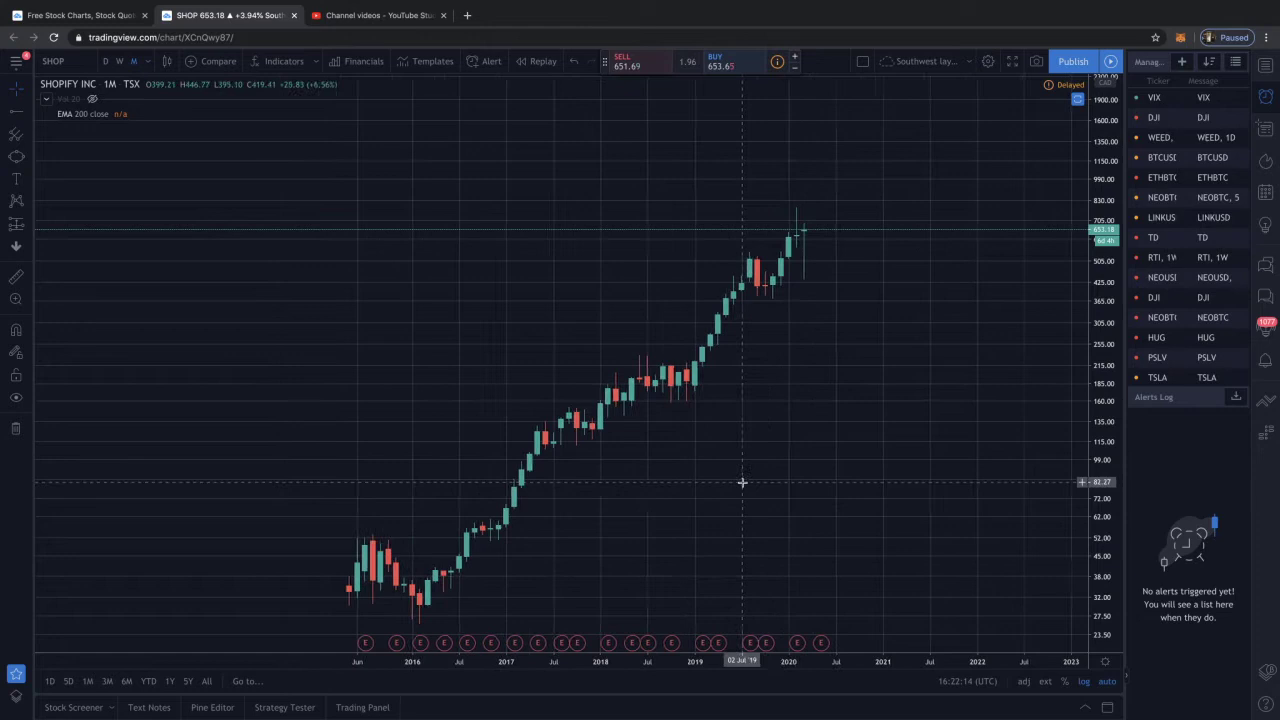
- Draw a trend line beneath the candles from the February 2016 low at about 25.55 to January 2018 at about 92.10
{"action": "left_click", "coordinate": [27, 116]}
{"action": "left_click", "coordinate": [77, 290]}
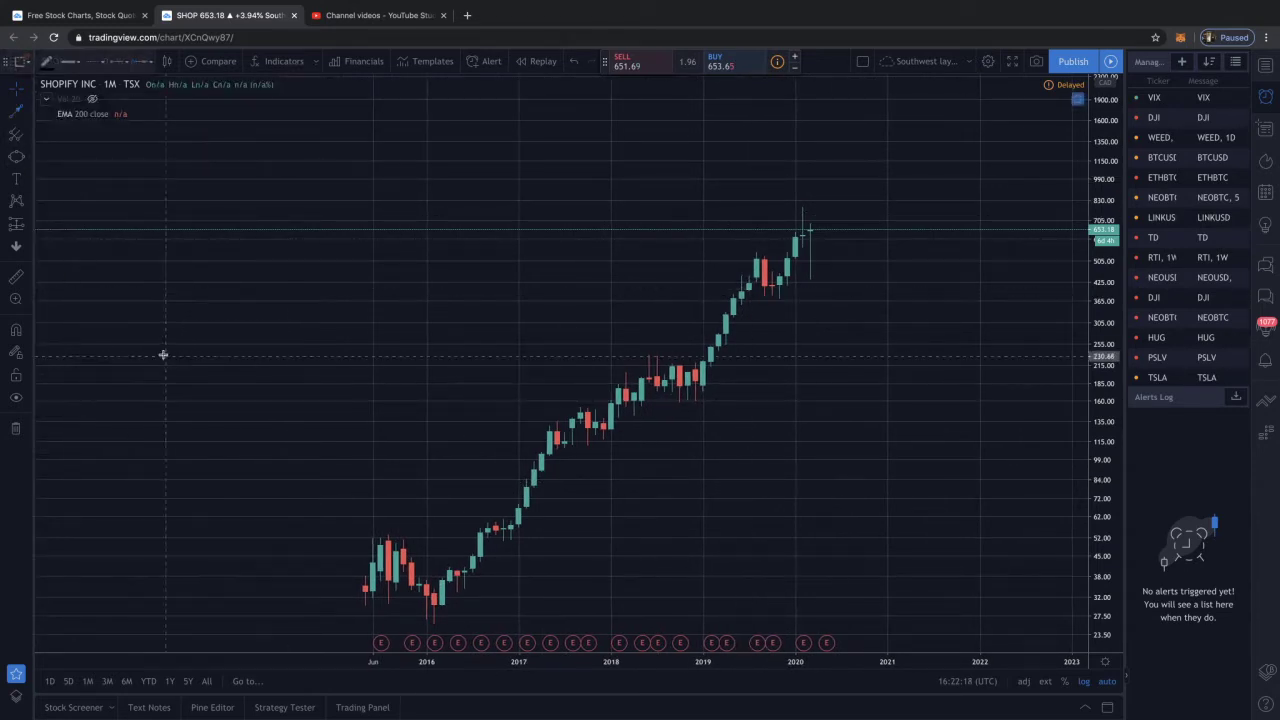
{"action": "left_click", "coordinate": [30, 138]}
{"action": "left_click", "coordinate": [29, 115]}
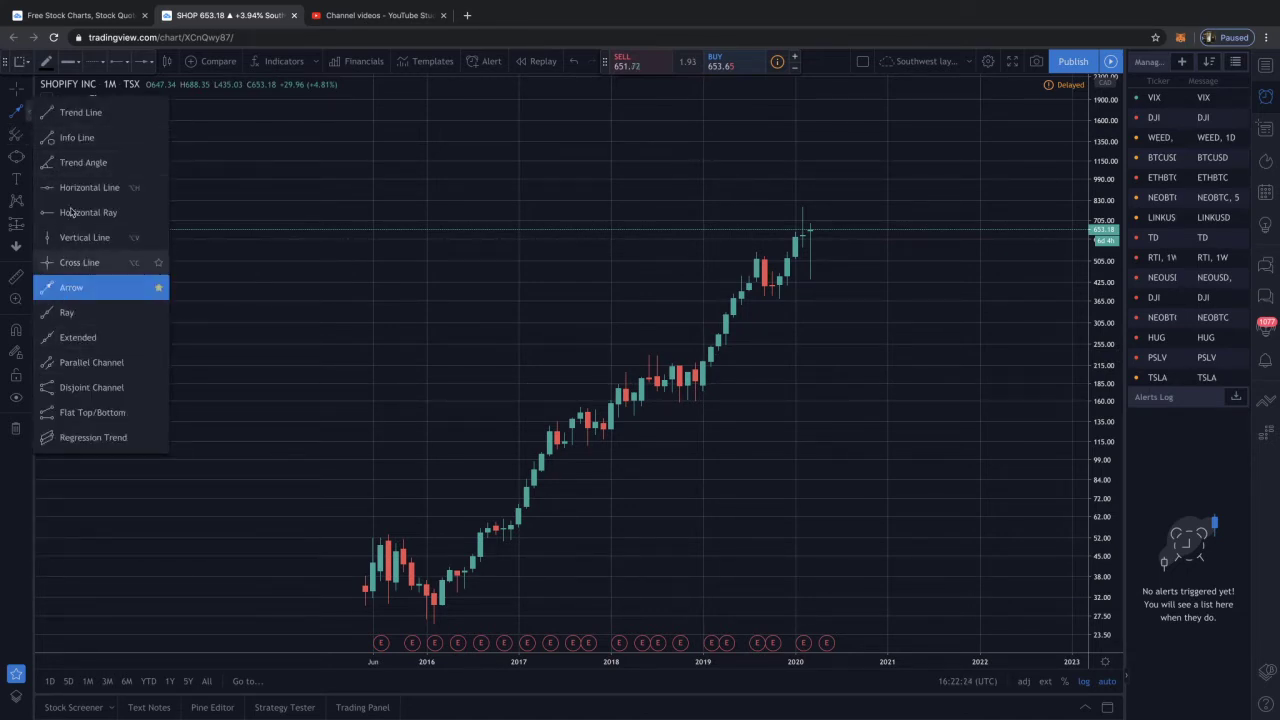
{"action": "left_click", "coordinate": [75, 115]}
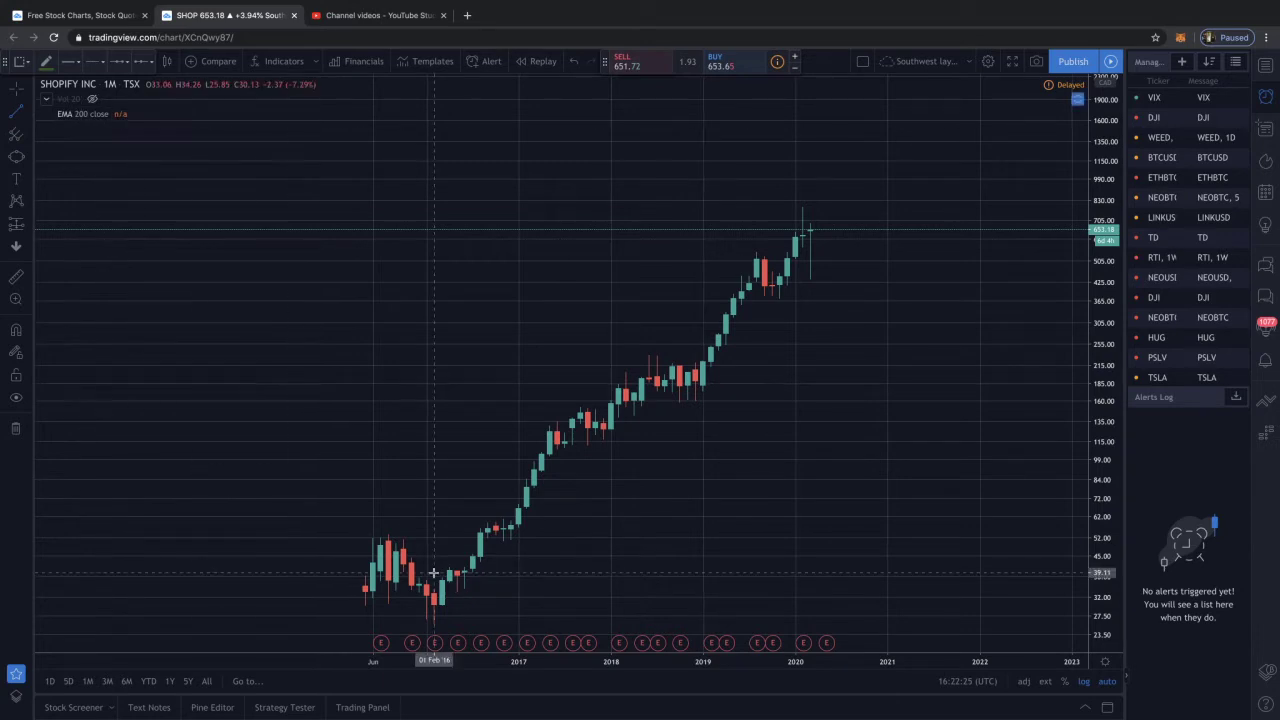
{"action": "left_click", "coordinate": [433, 624]}
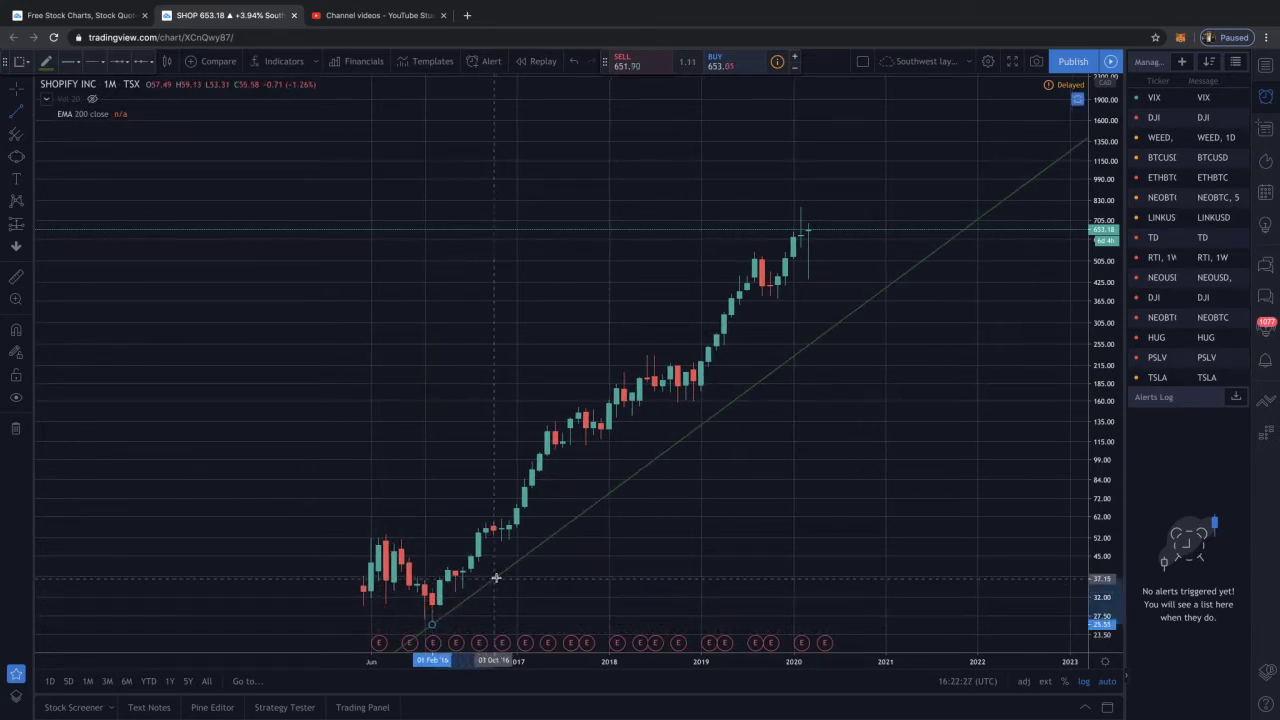
{"action": "left_click", "coordinate": [611, 467]}
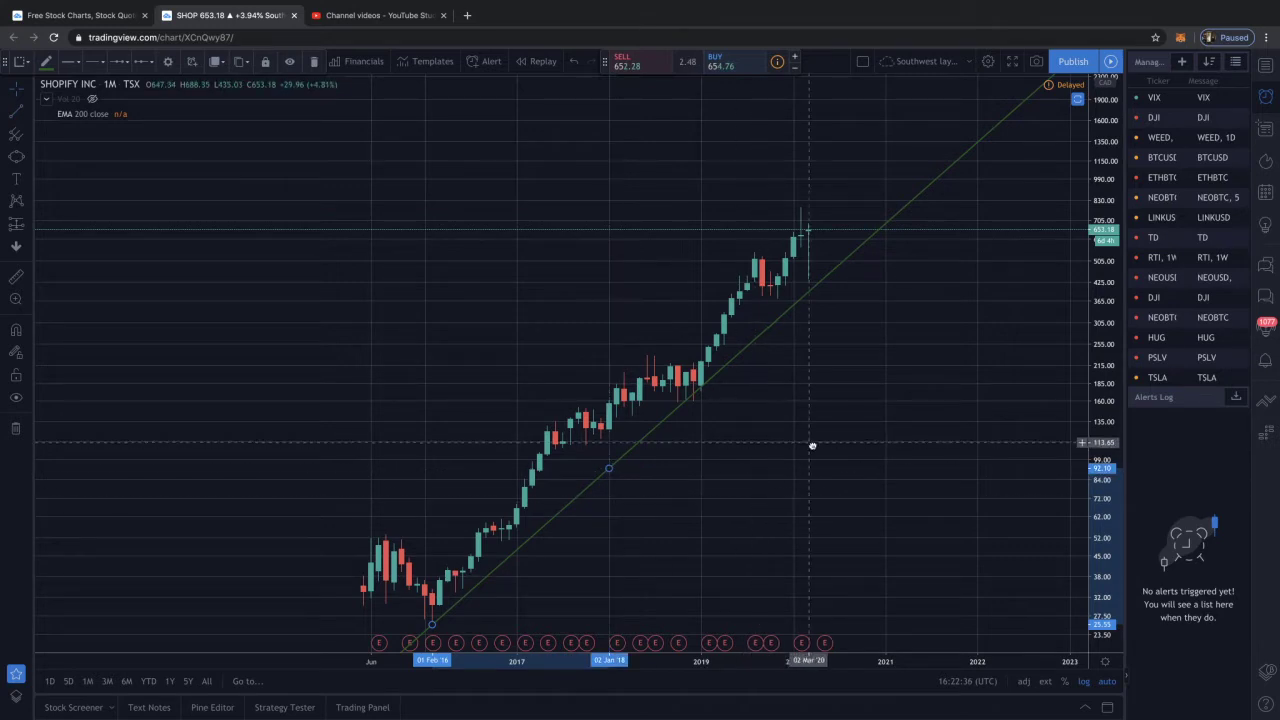
- Draw a second trend line beneath the candle lows, anchored at about January 2016 and June 2017, and delete the first trend line
{"action": "scroll", "coordinate": [810, 497], "scroll_direction": "up", "scroll_amount": 3}
{"action": "scroll", "coordinate": [634, 481], "scroll_direction": "down", "scroll_amount": 5}
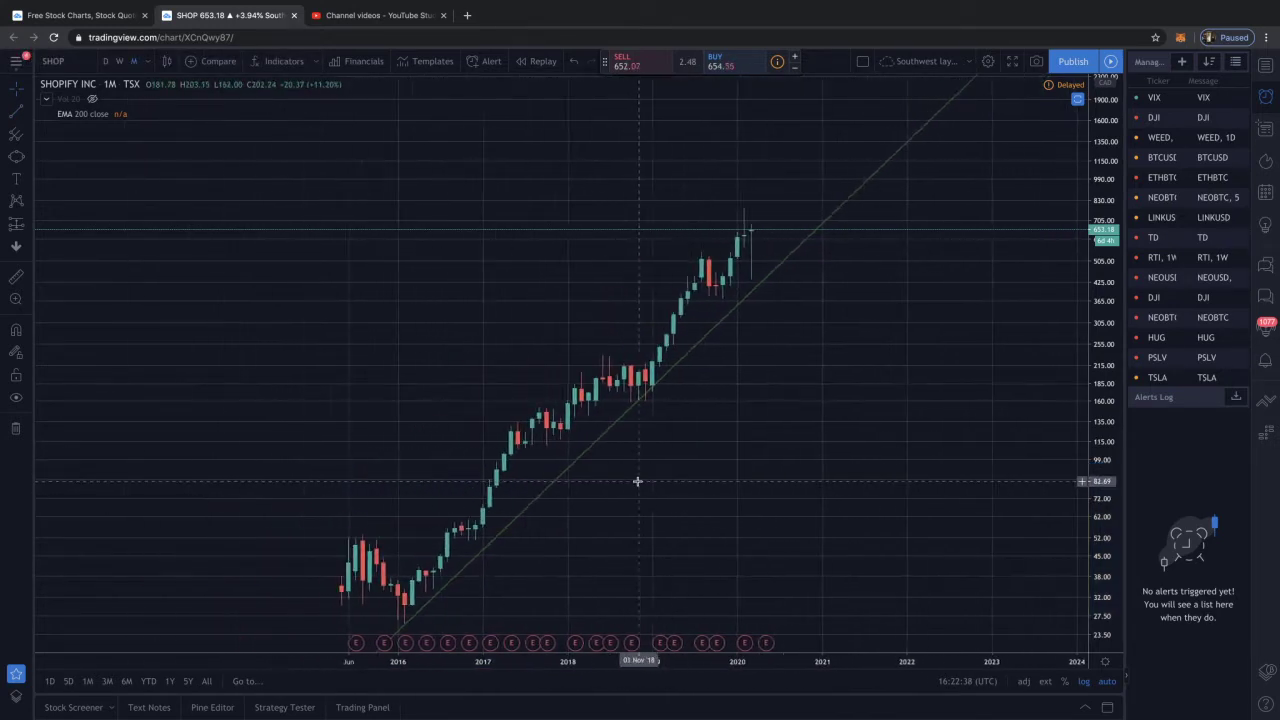
{"action": "scroll", "coordinate": [714, 395], "scroll_direction": "up", "scroll_amount": 4}
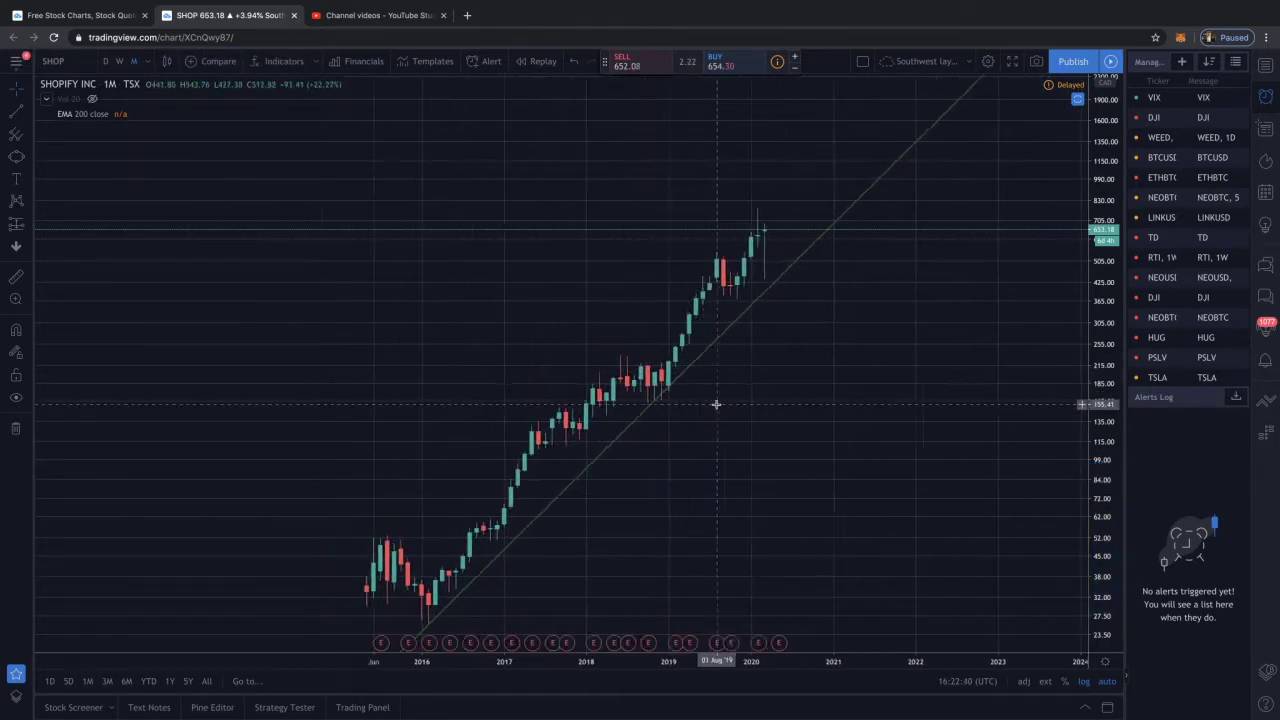
{"action": "left_click_drag", "start_coordinate": [651, 437], "coordinate": [766, 403]}
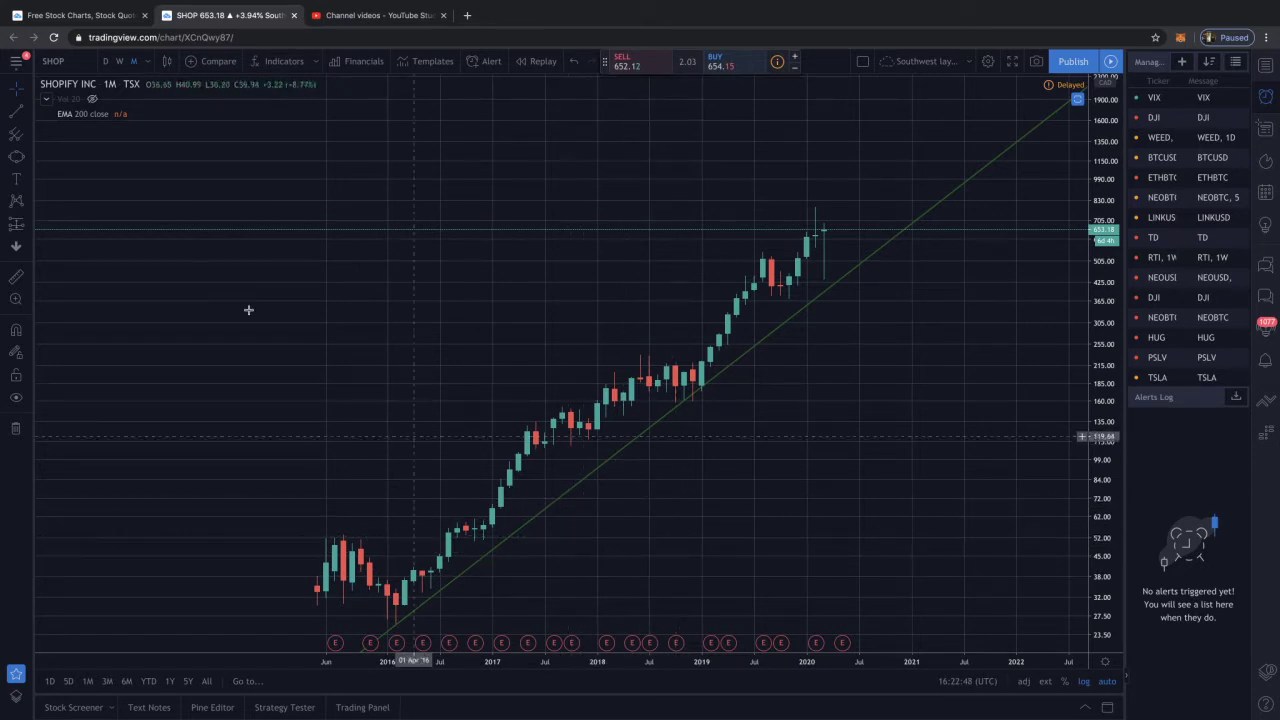
{"action": "left_click", "coordinate": [27, 117]}
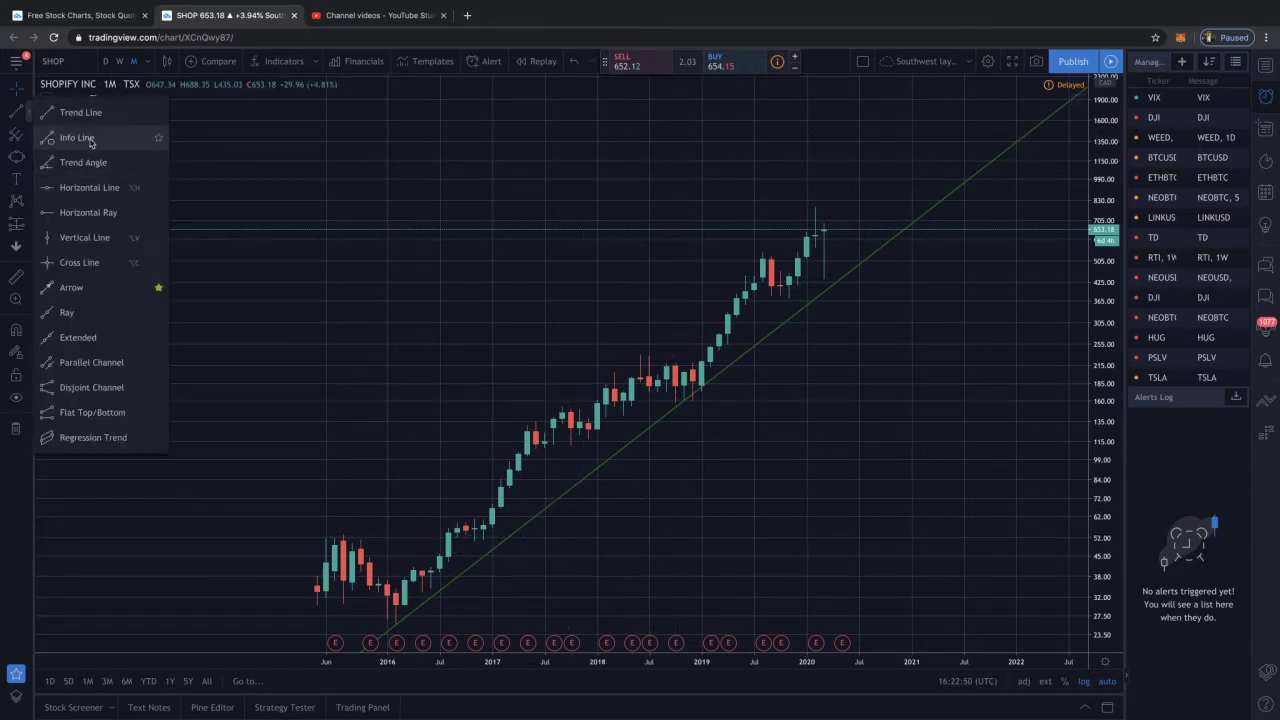
{"action": "left_click", "coordinate": [45, 109]}
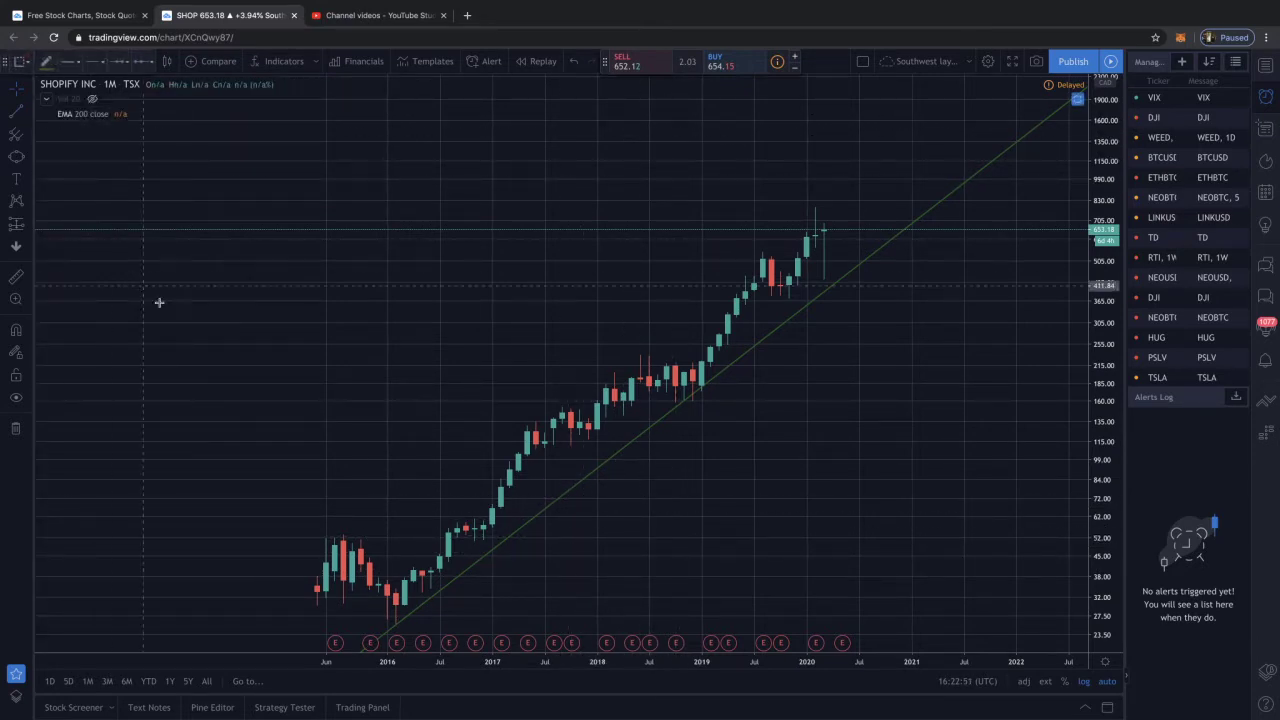
{"action": "left_click", "coordinate": [386, 621]}
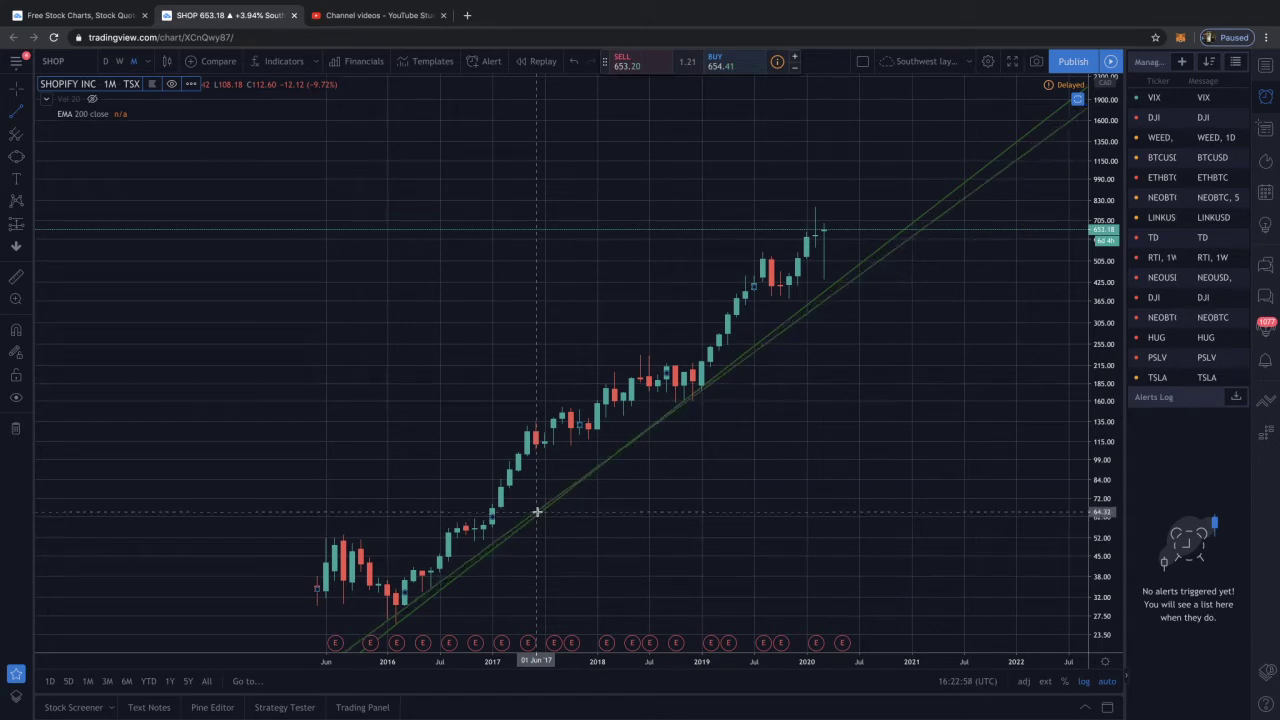
{"action": "left_click", "coordinate": [537, 511]}
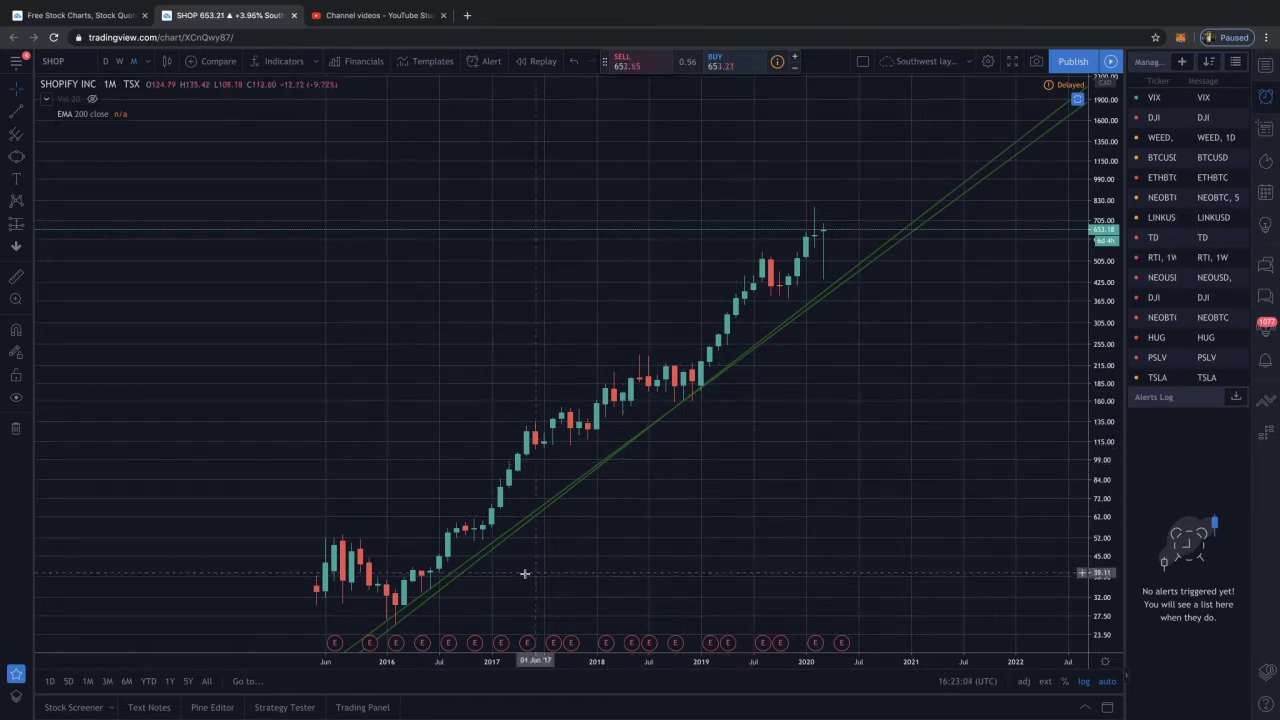
{"action": "left_click", "coordinate": [448, 586]}
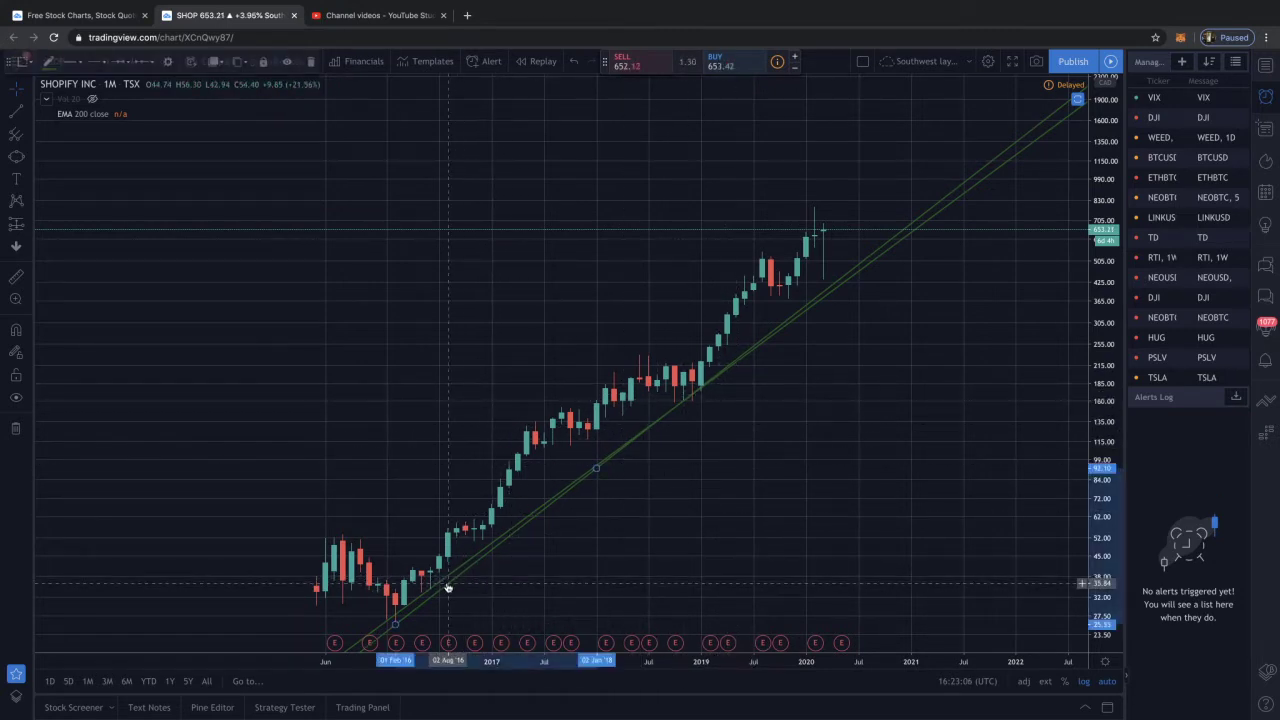
{"action": "key", "text": "Delete"}
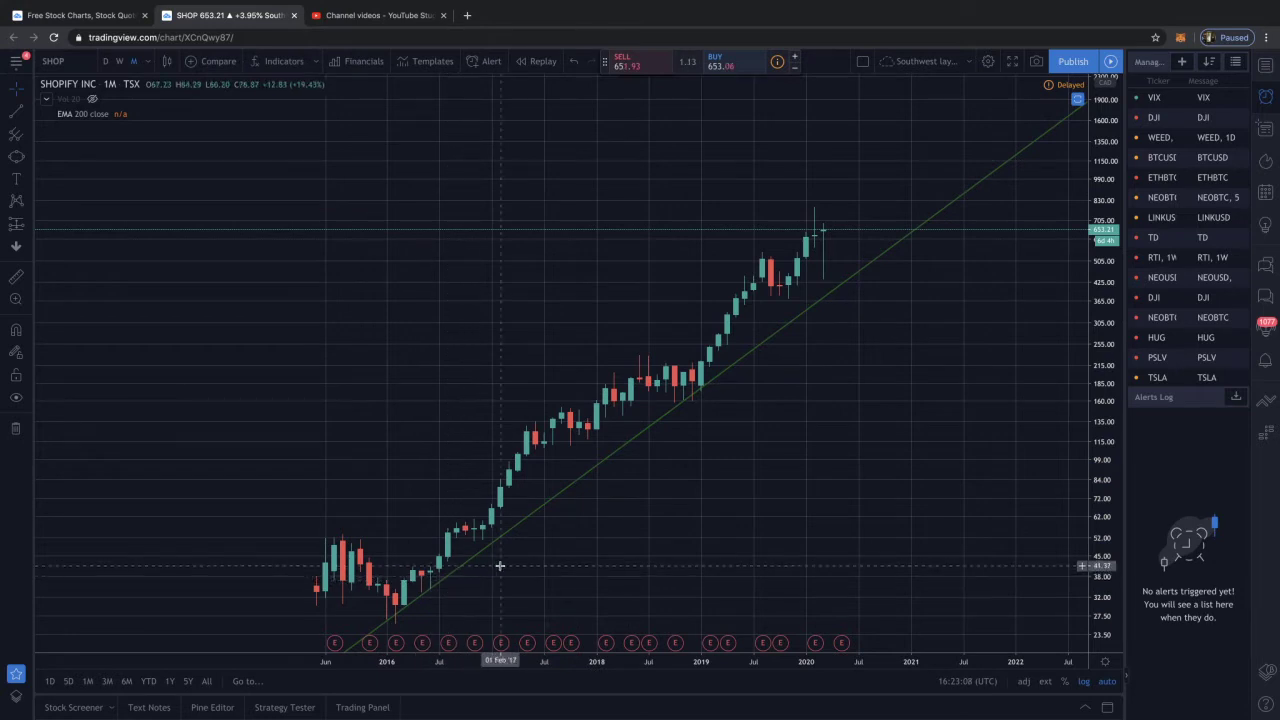
- Draw an upper trend line along the candle highs, anchored at May 2015 at about 45.14 and August 2017 at about 177.58
{"action": "scroll", "coordinate": [685, 503], "scroll_direction": "up", "scroll_amount": 5}
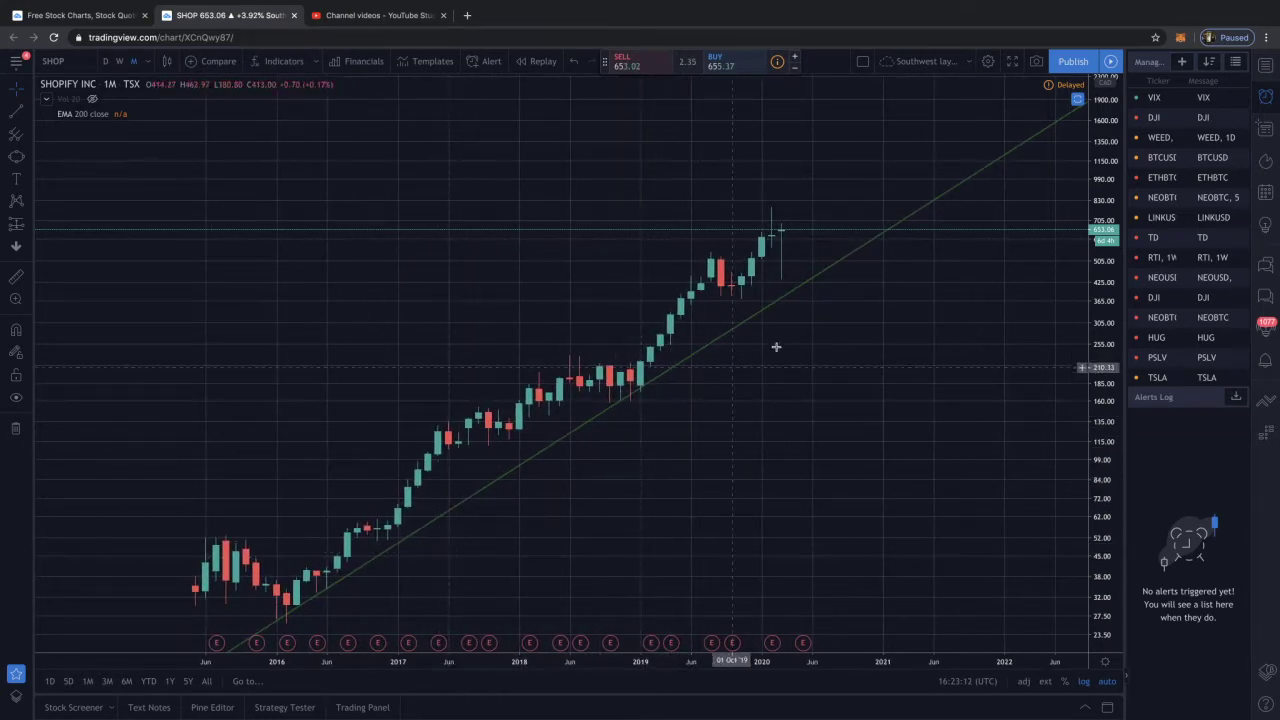
{"action": "left_click_drag", "start_coordinate": [706, 437], "coordinate": [743, 413]}
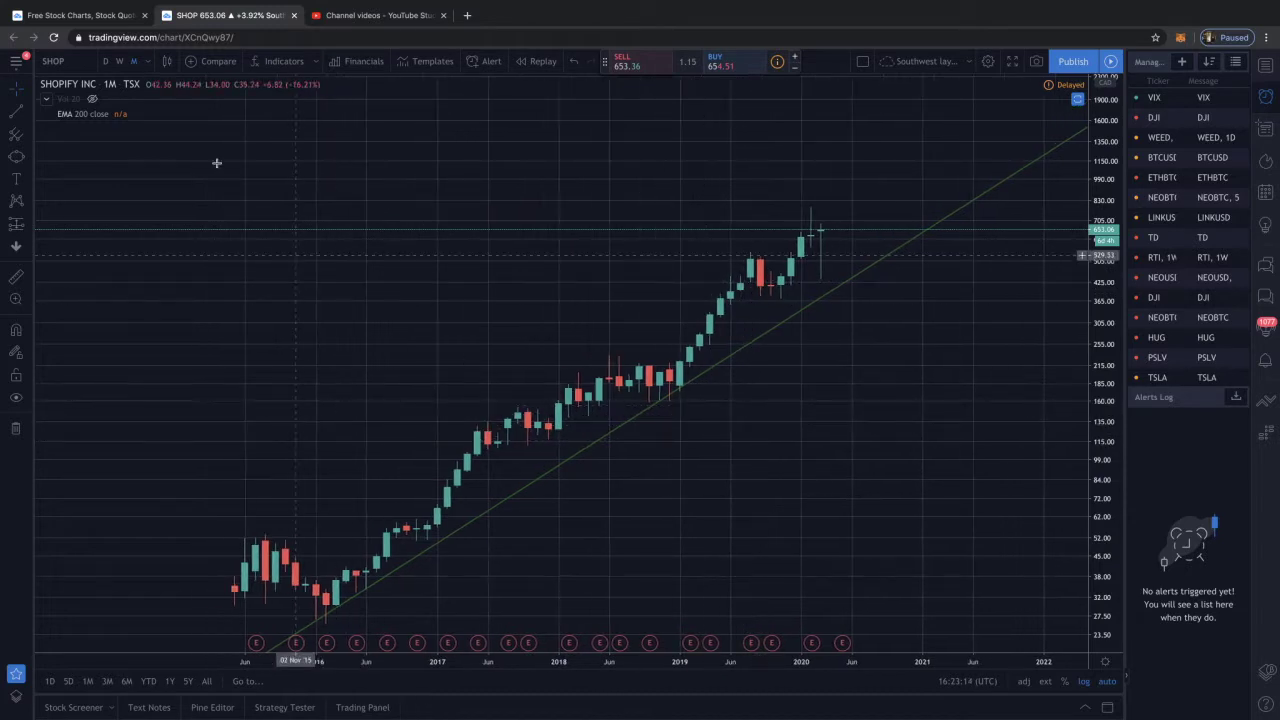
{"action": "left_click", "coordinate": [28, 111]}
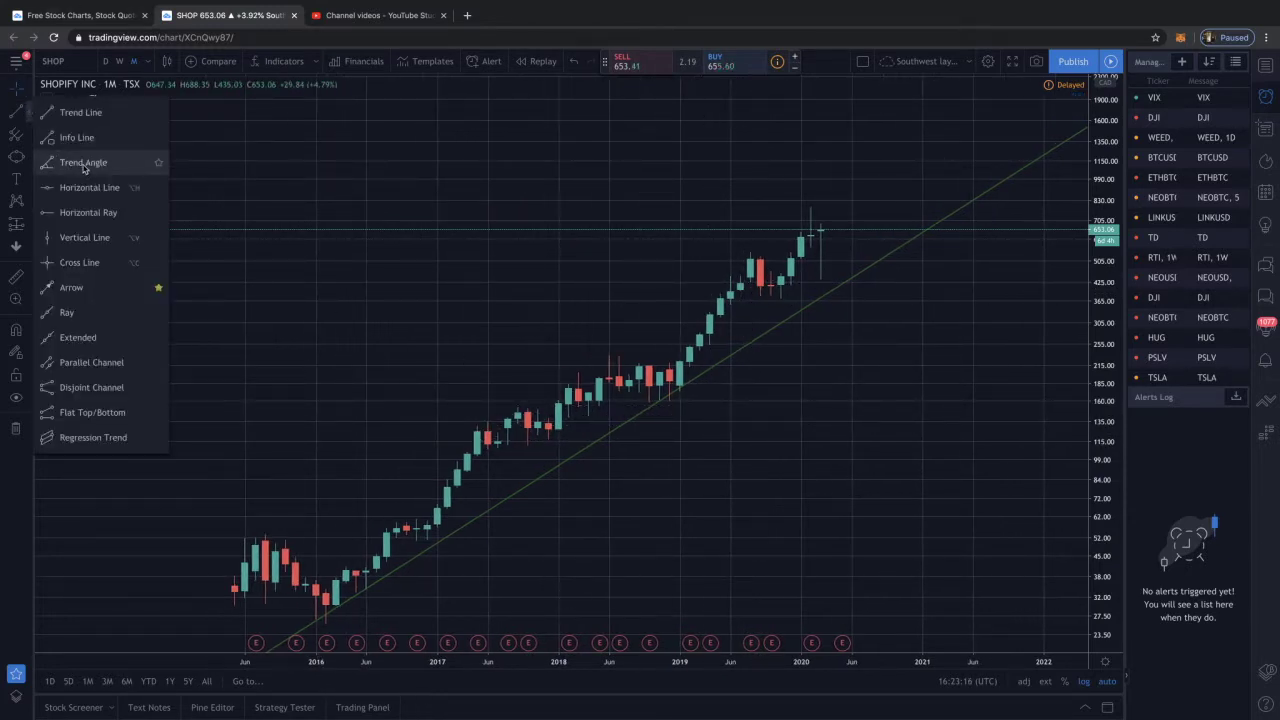
{"action": "left_click", "coordinate": [66, 114]}
{"action": "left_click", "coordinate": [232, 550]}
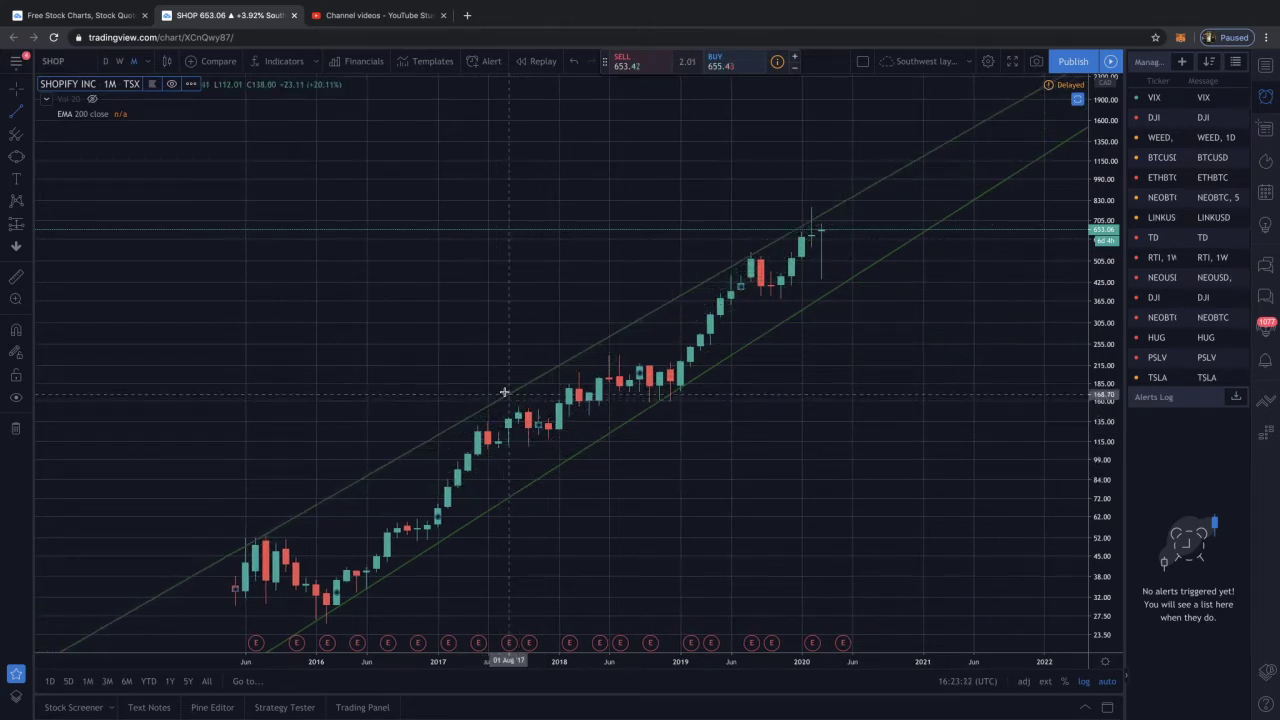
{"action": "left_click", "coordinate": [508, 388]}
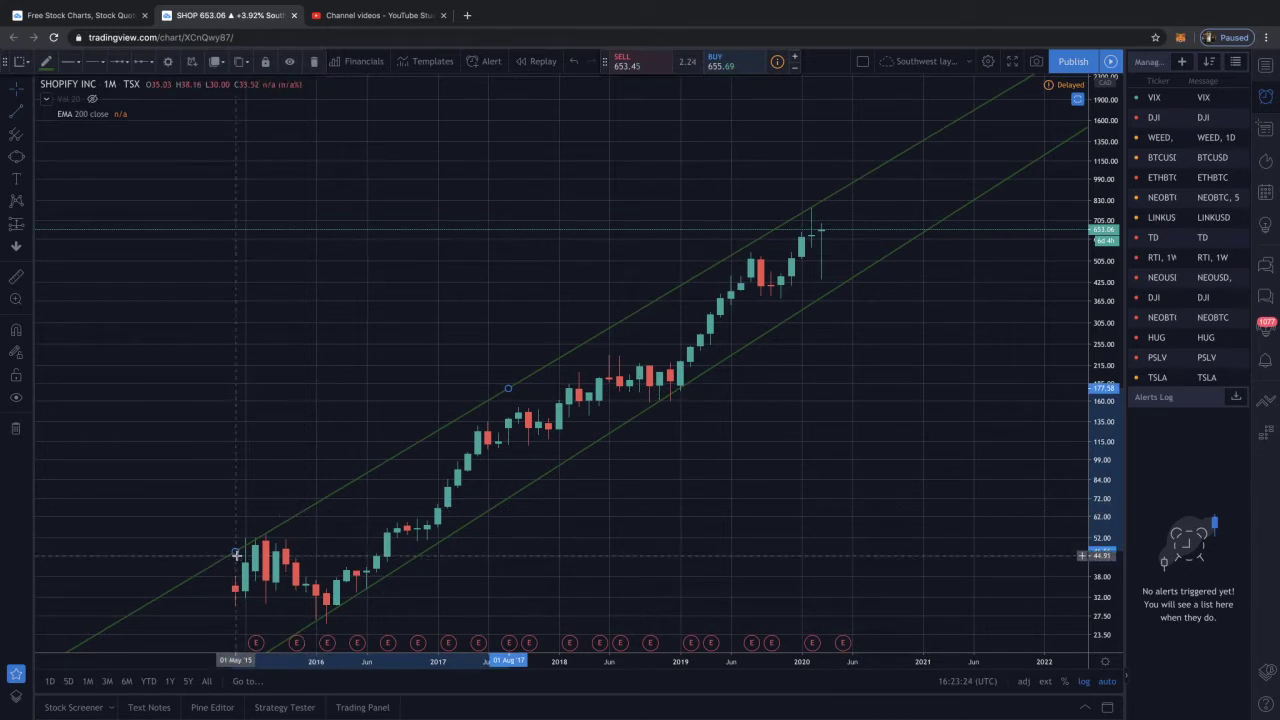
{"action": "left_click_drag", "start_coordinate": [237, 555], "coordinate": [236, 554]}
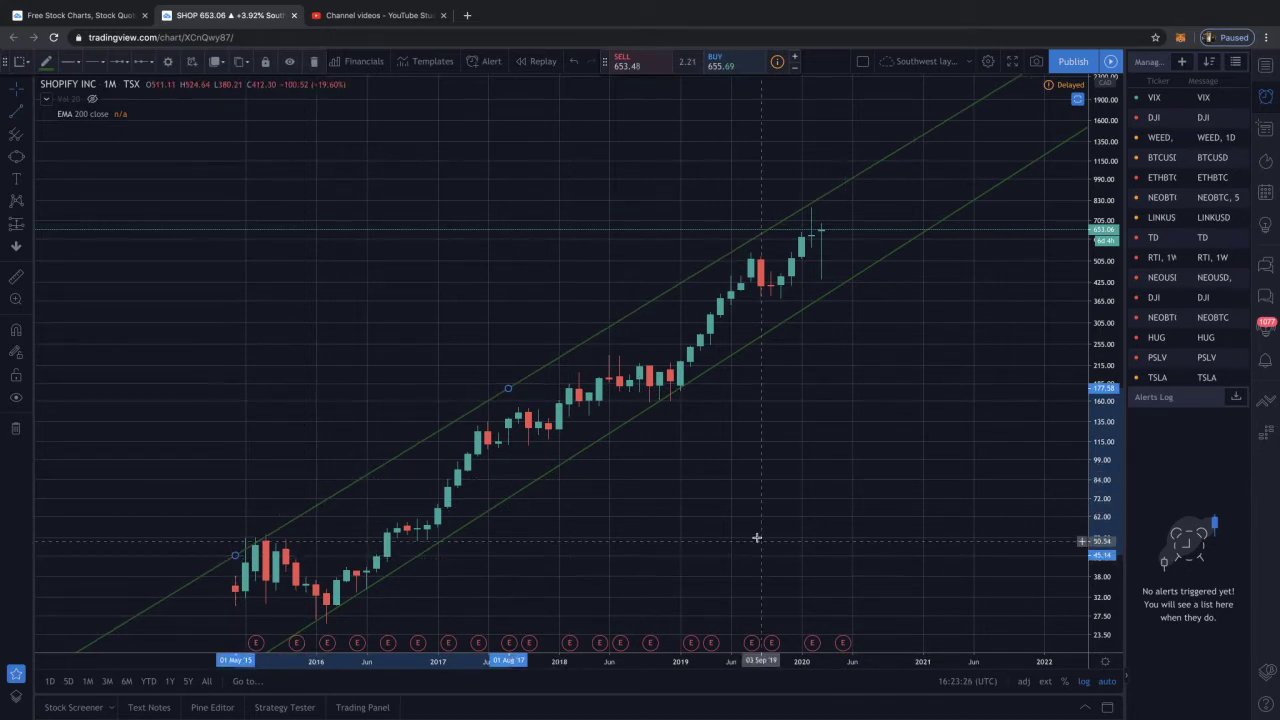
{"action": "left_click", "coordinate": [709, 551]}
- Lower the upper trend line's August 2017 anchor to about 173.97 to fit the candle highs
{"action": "scroll", "coordinate": [709, 551], "scroll_direction": "down", "scroll_amount": 3}
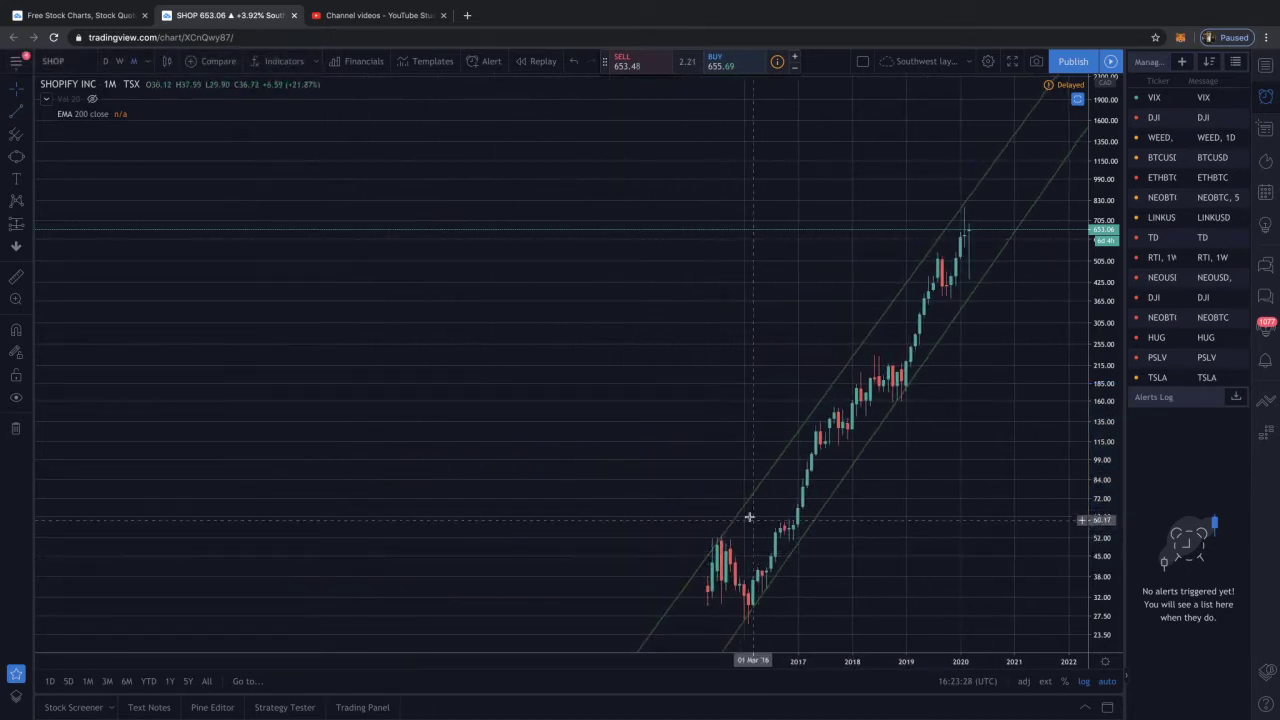
{"action": "scroll", "coordinate": [815, 502], "scroll_direction": "up", "scroll_amount": 5}
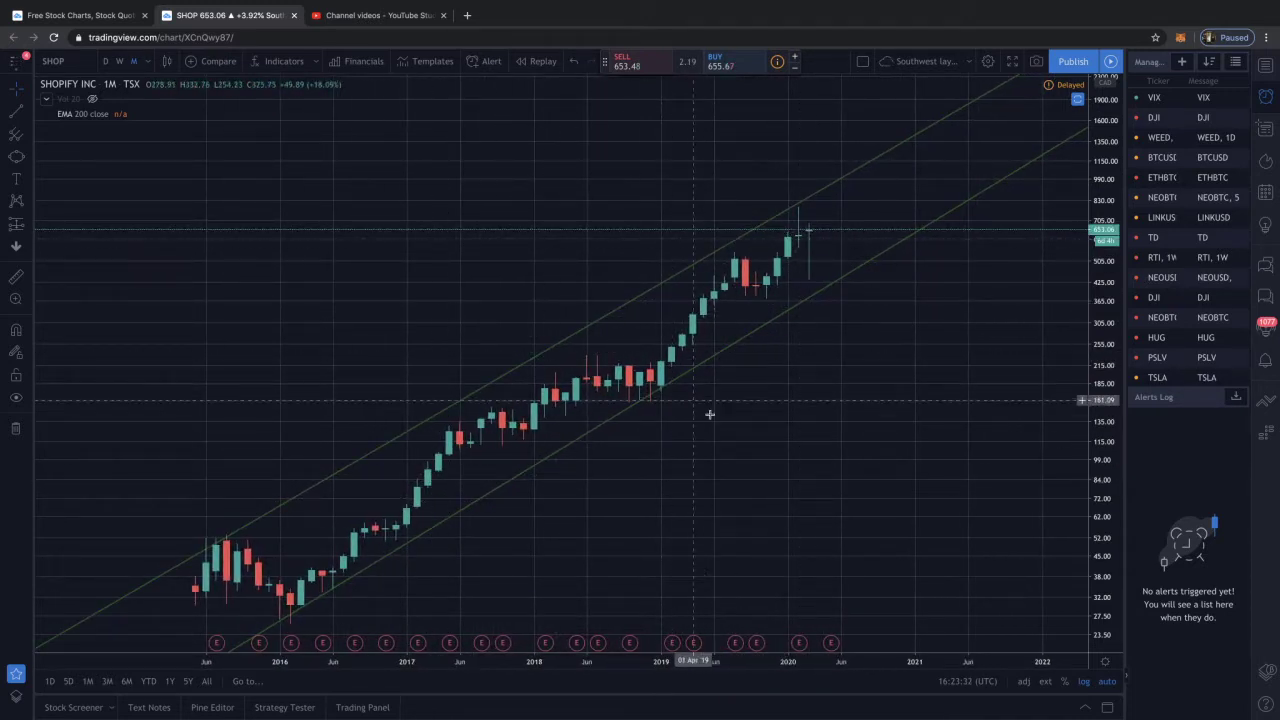
{"action": "scroll", "coordinate": [768, 430], "scroll_direction": "up", "scroll_amount": 1}
{"action": "scroll", "coordinate": [768, 430], "scroll_direction": "right", "scroll_amount": 3}
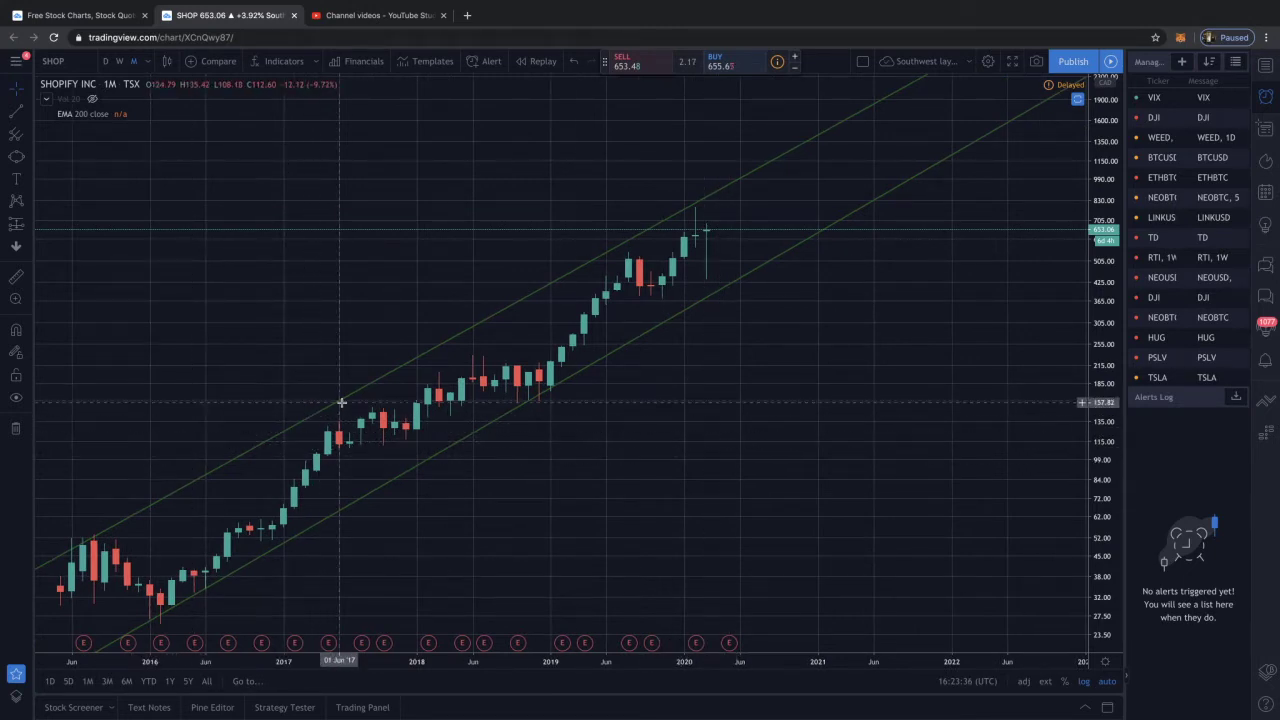
{"action": "scroll", "coordinate": [334, 360], "scroll_direction": "down", "scroll_amount": 1}
{"action": "scroll", "coordinate": [334, 360], "scroll_direction": "down", "scroll_amount": 4}
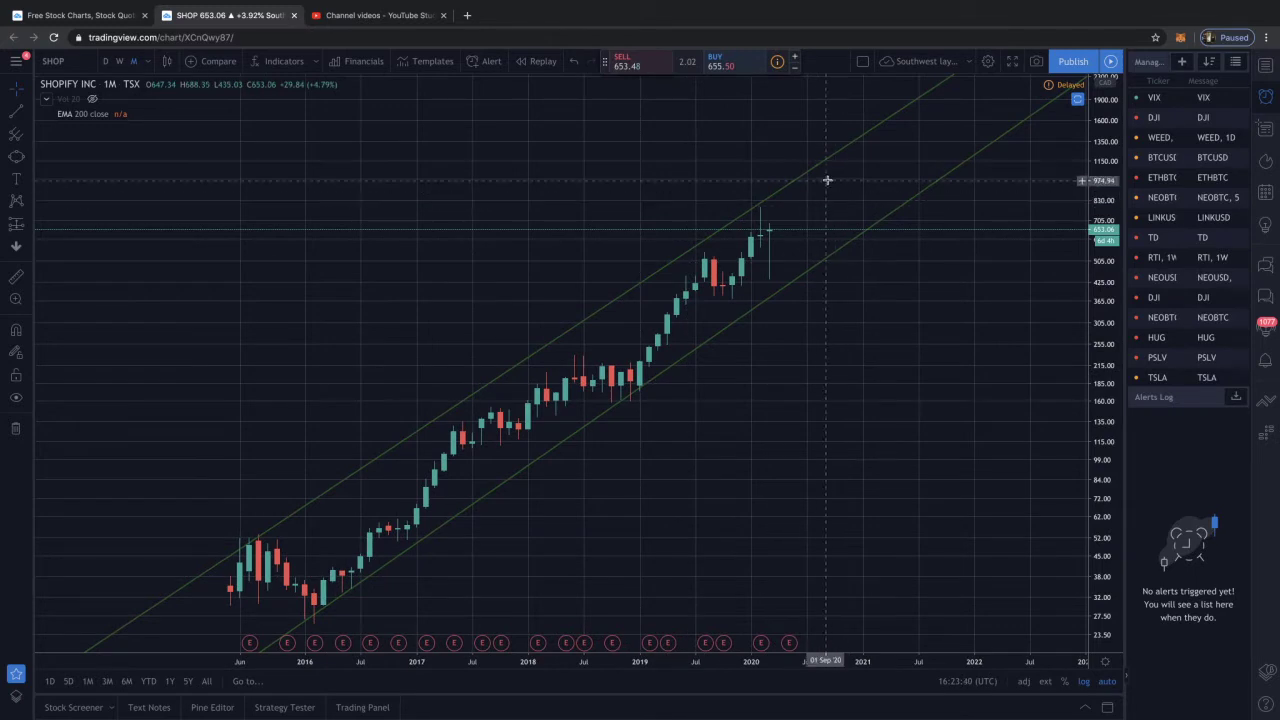
{"action": "left_click", "coordinate": [772, 195]}
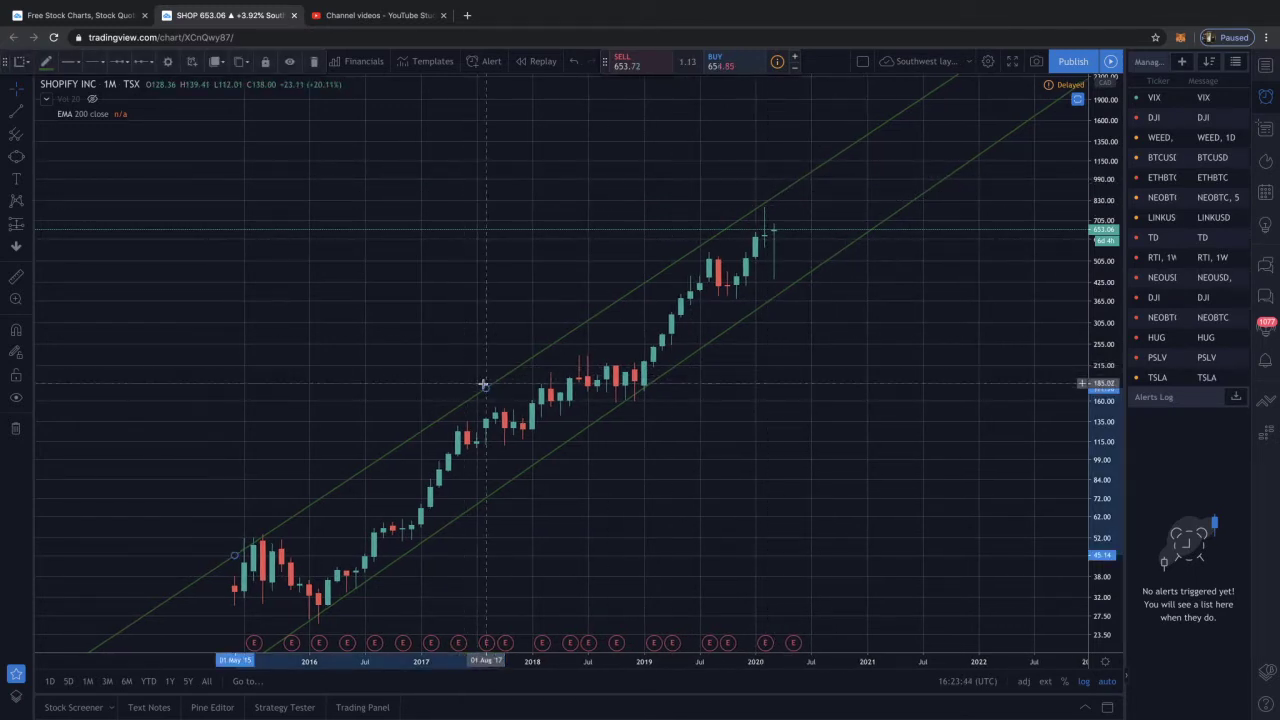
{"action": "left_click_drag", "start_coordinate": [483, 390], "coordinate": [484, 391]}
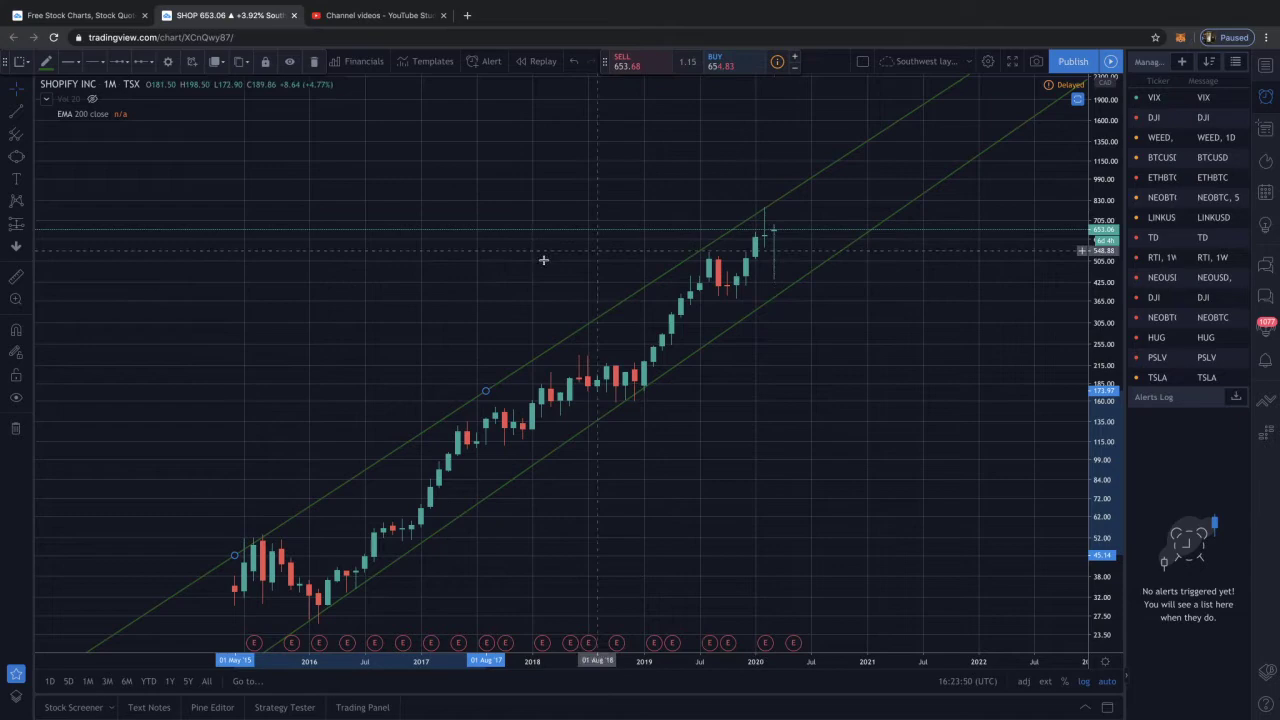
{"action": "scroll", "coordinate": [620, 409], "scroll_direction": "right", "scroll_amount": 5}
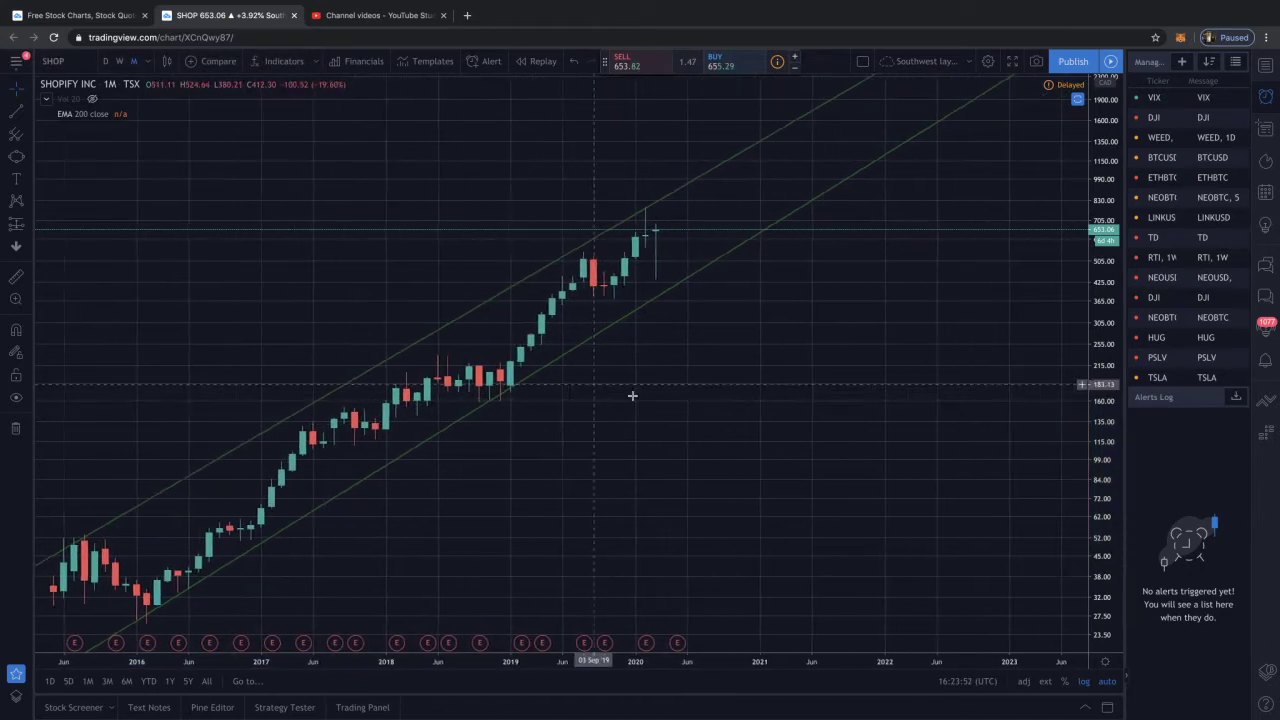
{"action": "scroll", "coordinate": [661, 420], "scroll_direction": "up", "scroll_amount": 5}
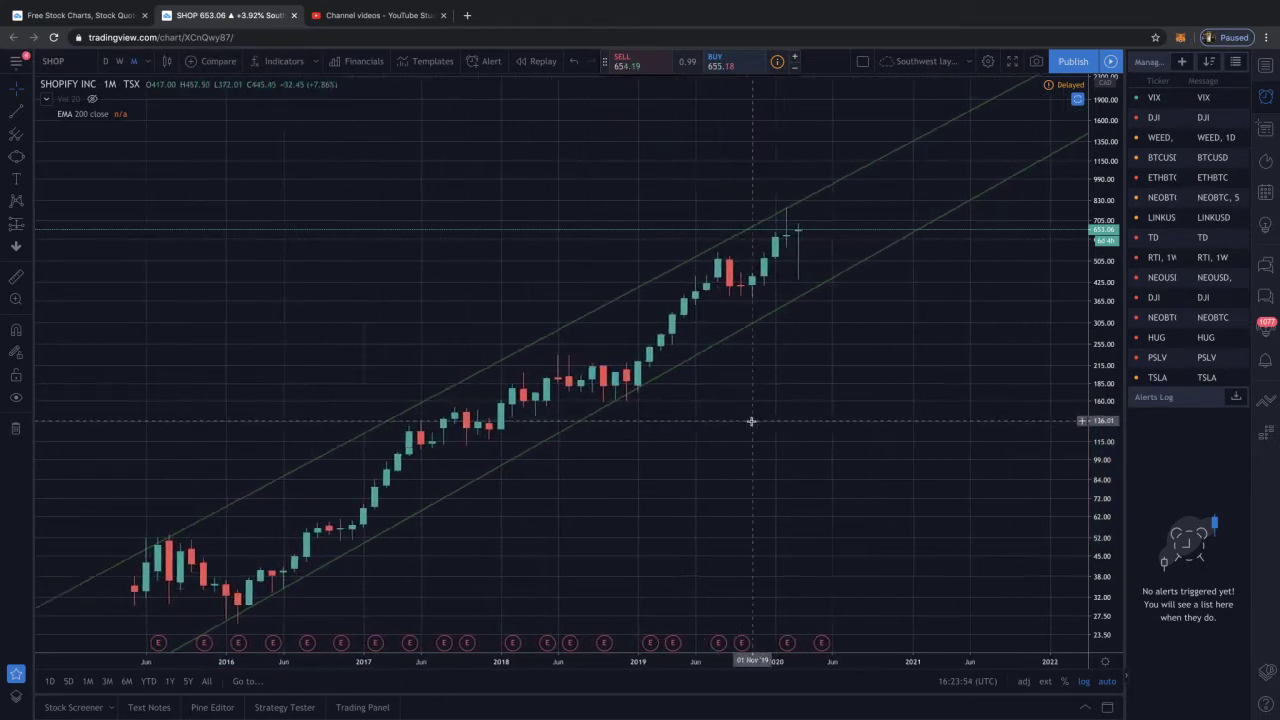
{"action": "scroll", "coordinate": [765, 418], "scroll_direction": "down", "scroll_amount": 3}
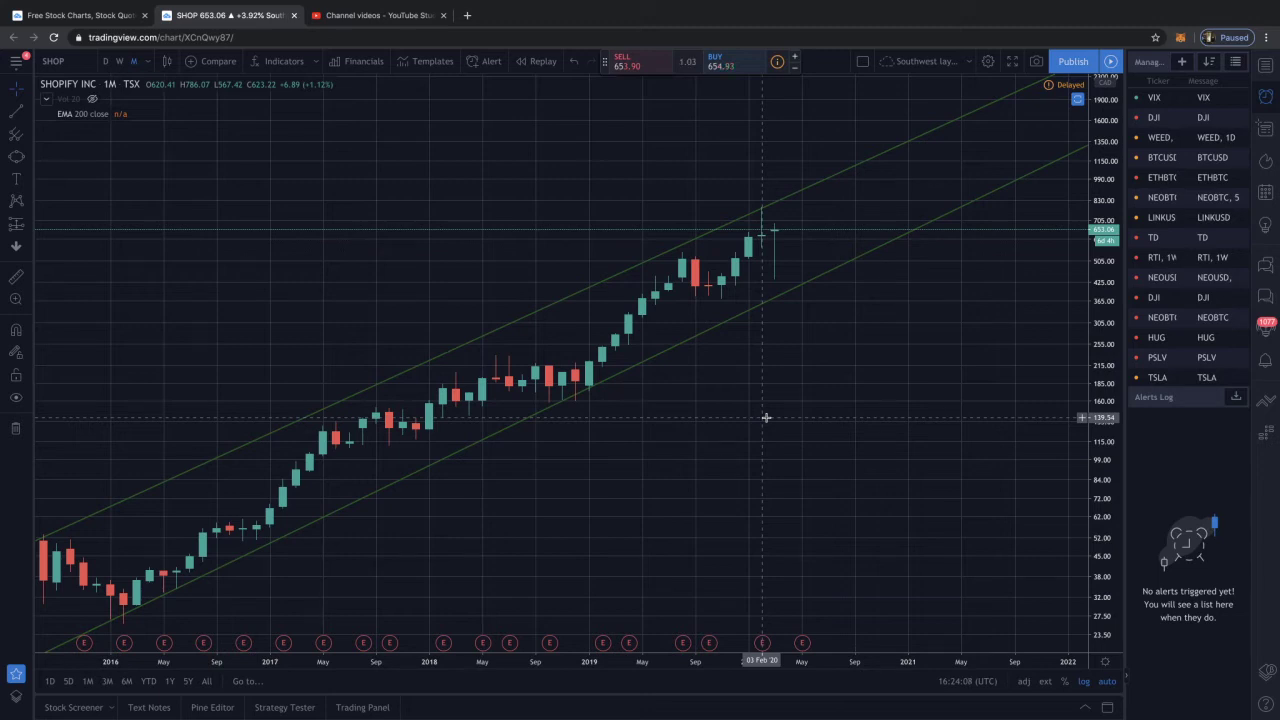
{"action": "scroll", "coordinate": [700, 395], "scroll_direction": "down", "scroll_amount": 2}
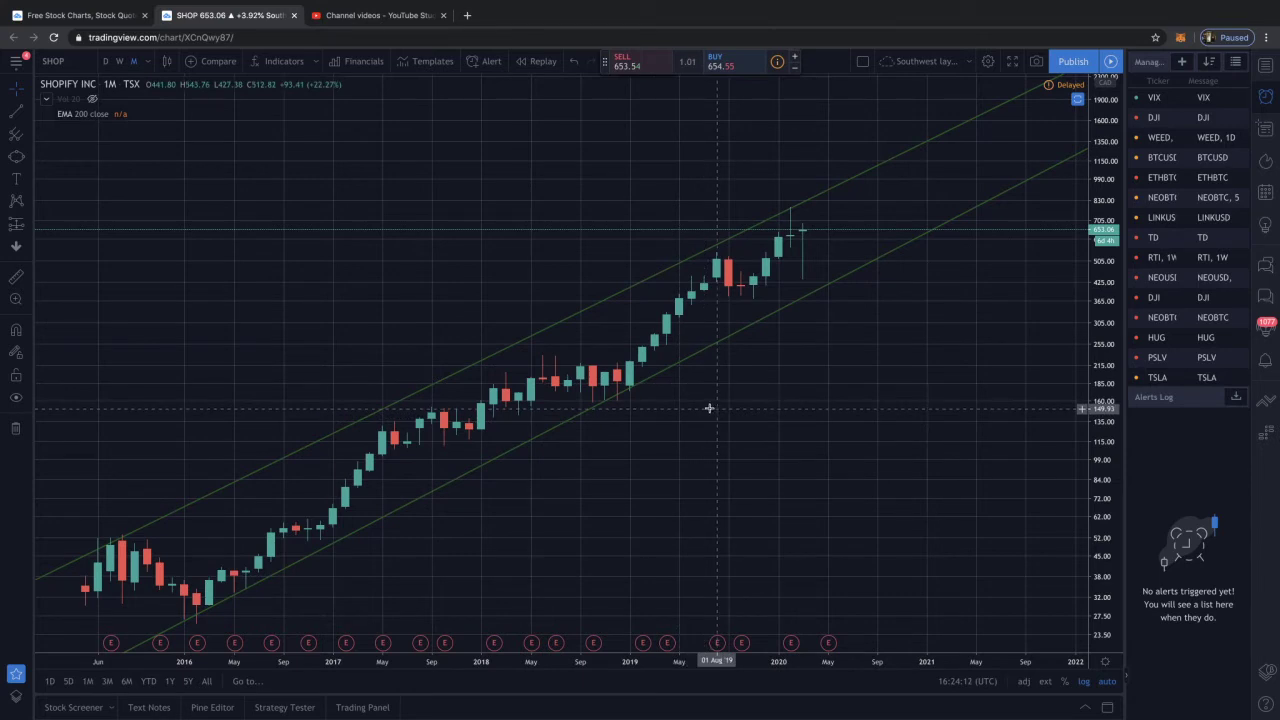
{"action": "scroll", "coordinate": [700, 405], "scroll_direction": "up", "scroll_amount": 1}
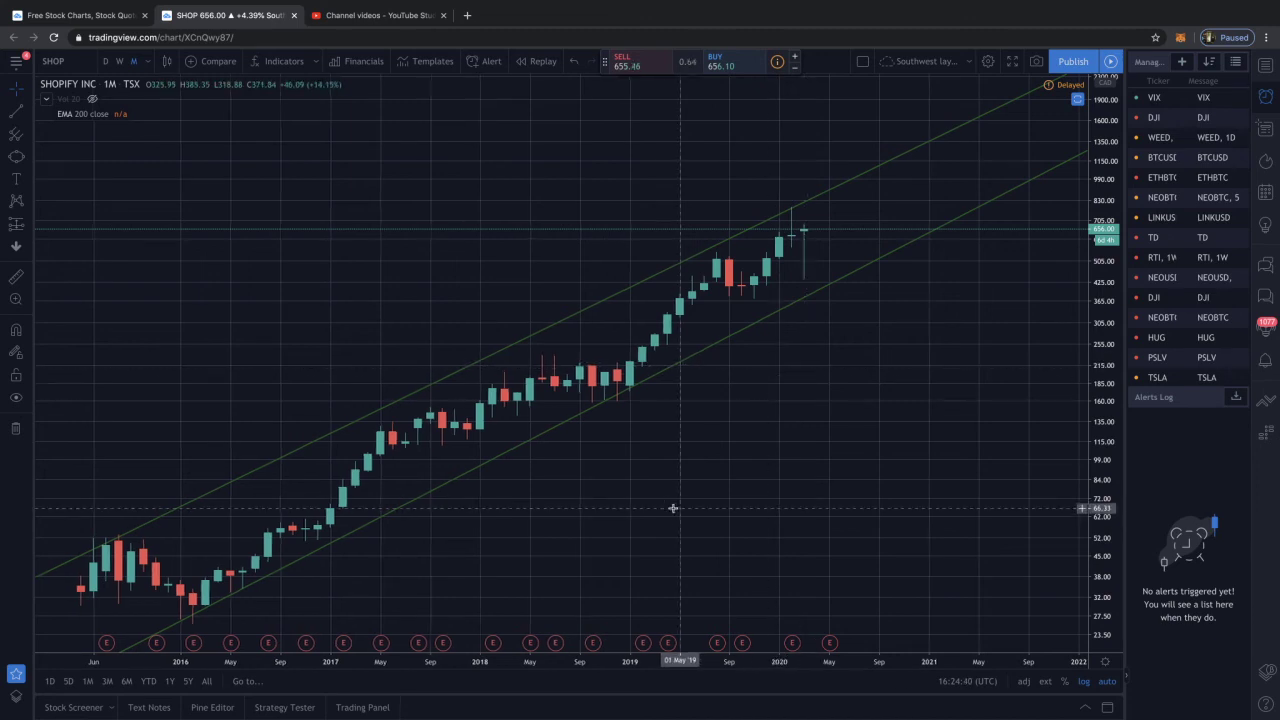
- Examine the monthly candles between the two trend lines, and switch the chart to the weekly timeframe to review the whole channel since 2015
{"action": "scroll", "coordinate": [671, 509], "scroll_direction": "down", "scroll_amount": 2}
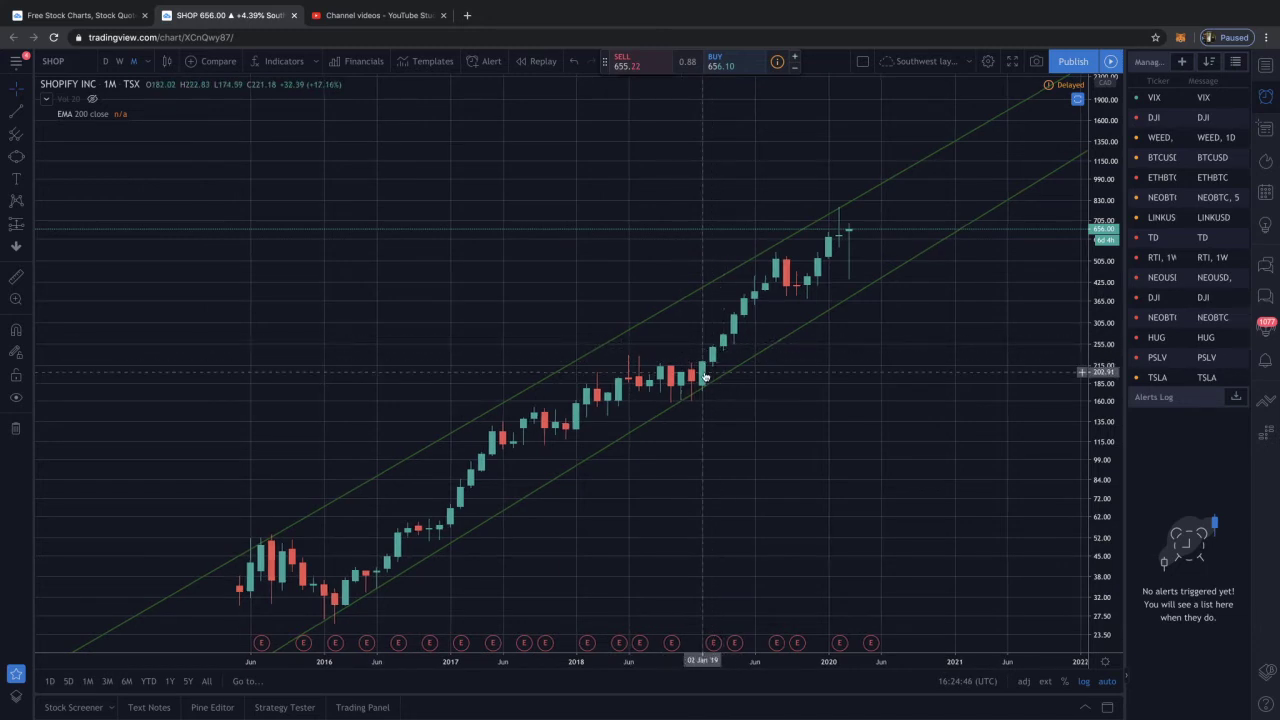
{"action": "left_click_drag", "start_coordinate": [742, 436], "coordinate": [817, 424]}
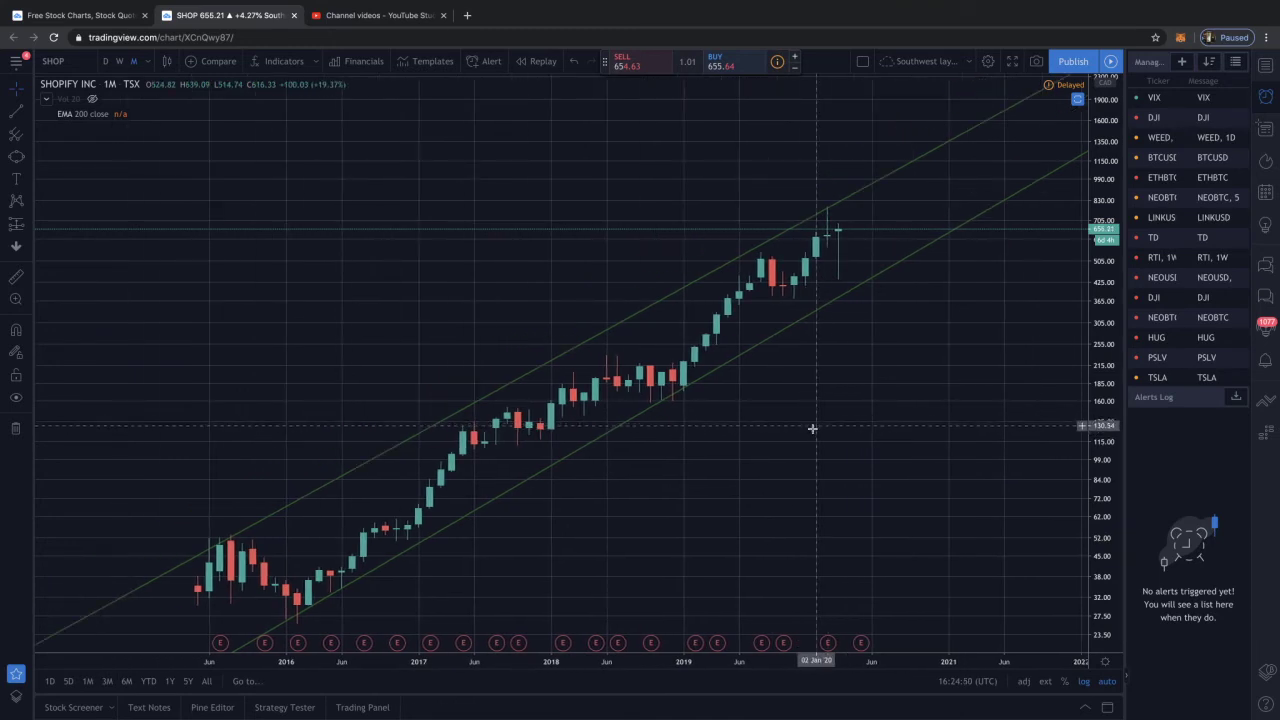
{"action": "scroll", "coordinate": [774, 436], "scroll_direction": "left", "scroll_amount": 3}
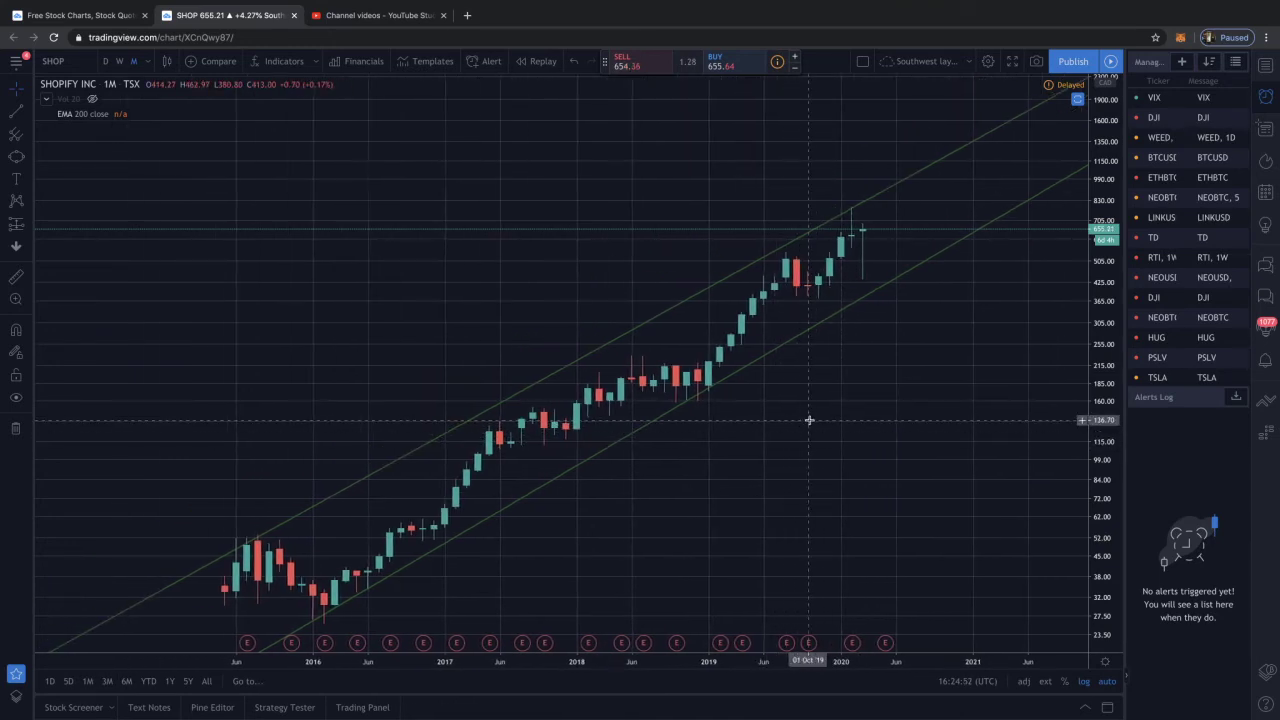
{"action": "scroll", "coordinate": [800, 420], "scroll_direction": "up", "scroll_amount": 3}
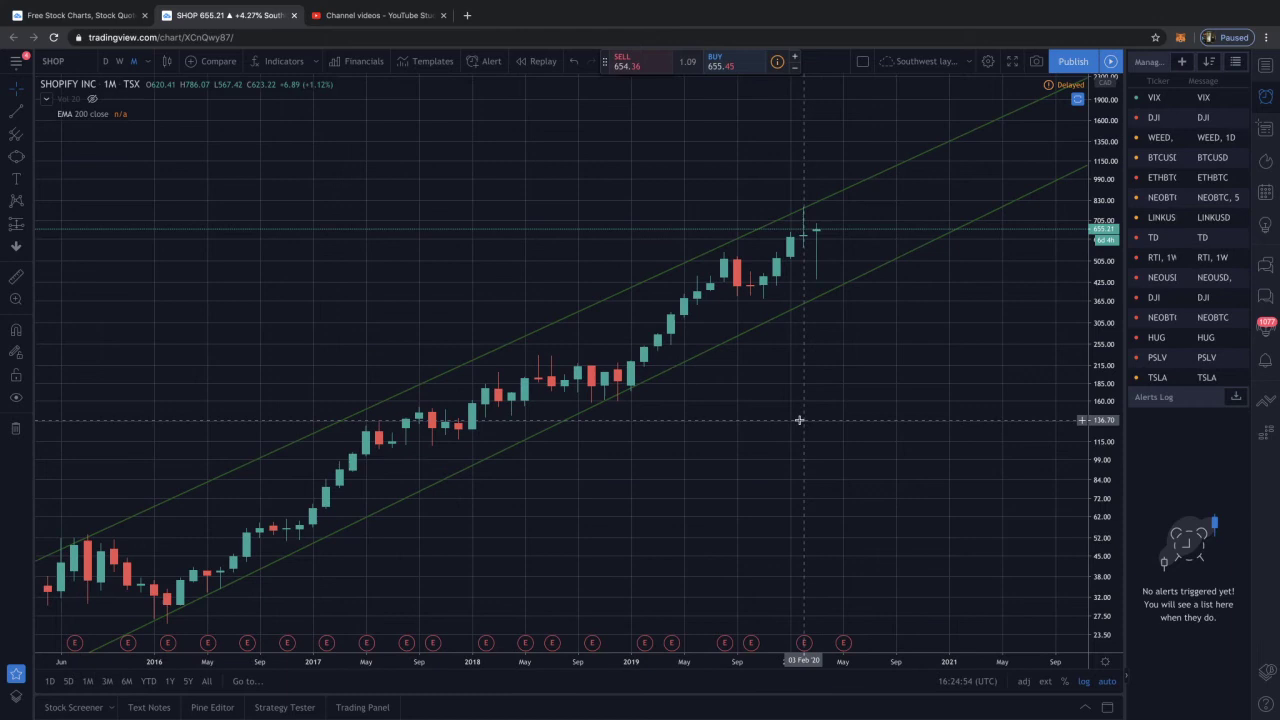
{"action": "scroll", "coordinate": [861, 336], "scroll_direction": "up", "scroll_amount": 1}
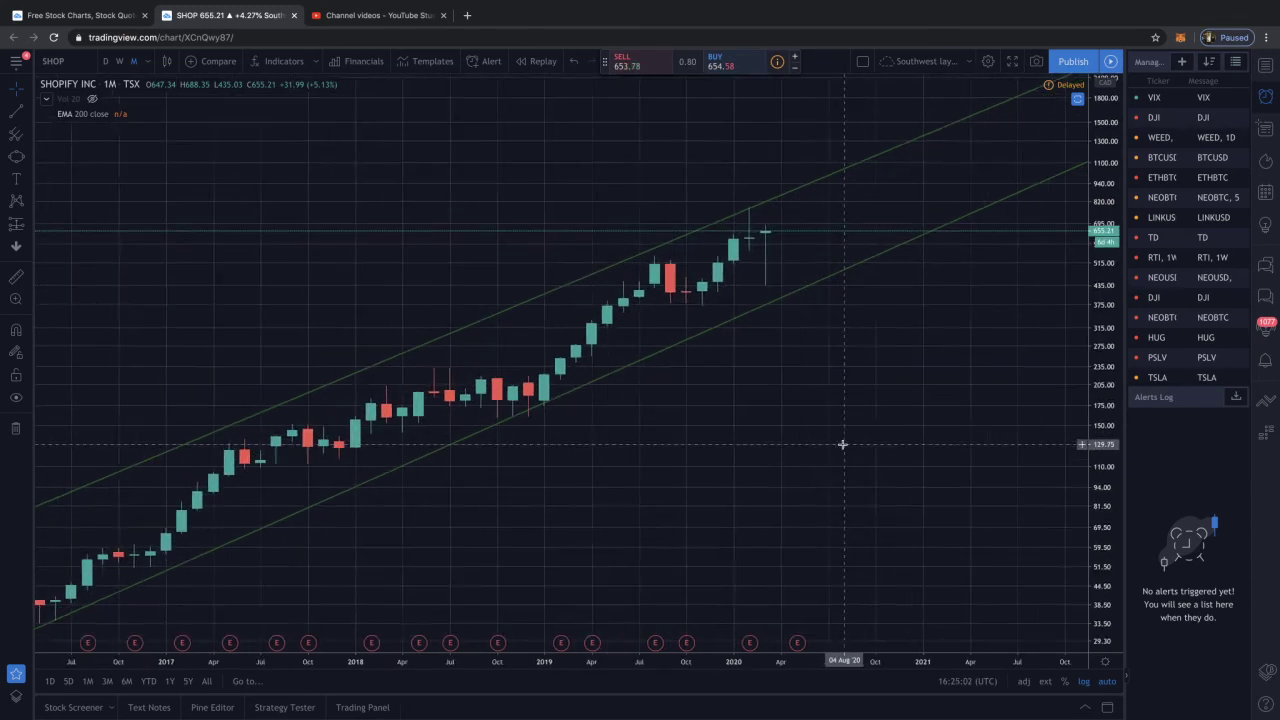
{"action": "scroll", "coordinate": [842, 444], "scroll_direction": "up", "scroll_amount": 4}
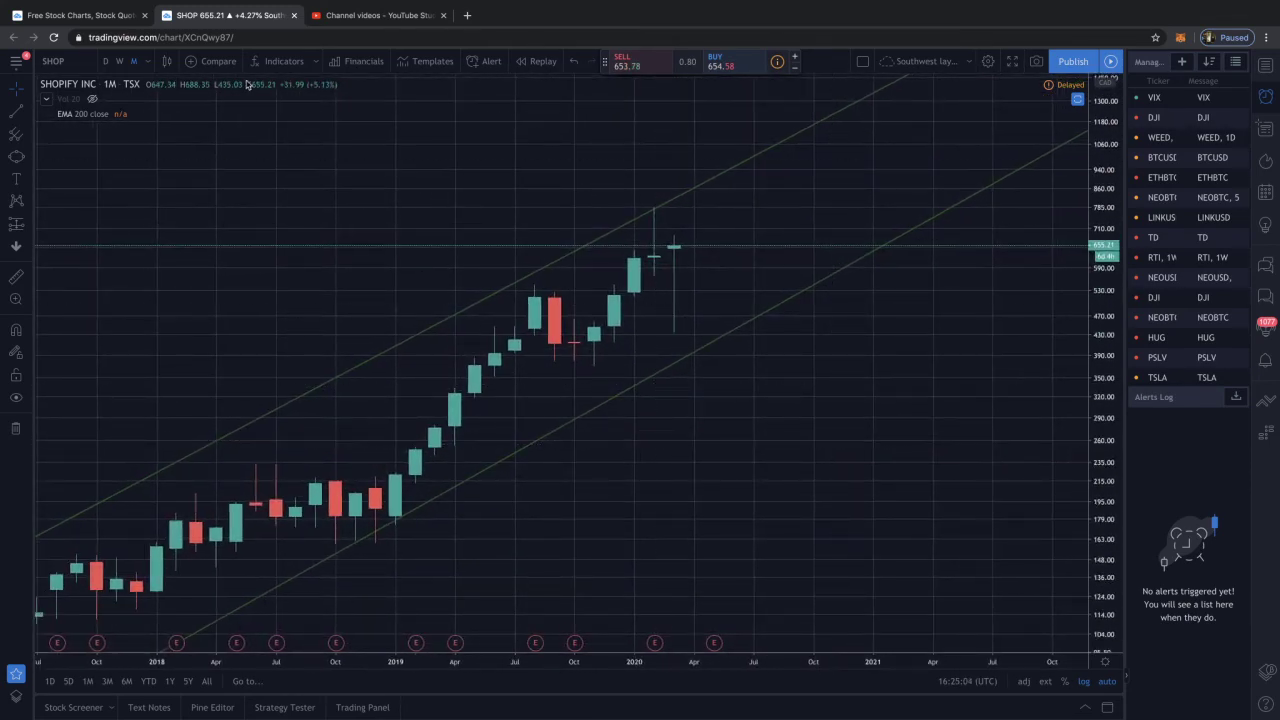
{"action": "left_click", "coordinate": [118, 64]}
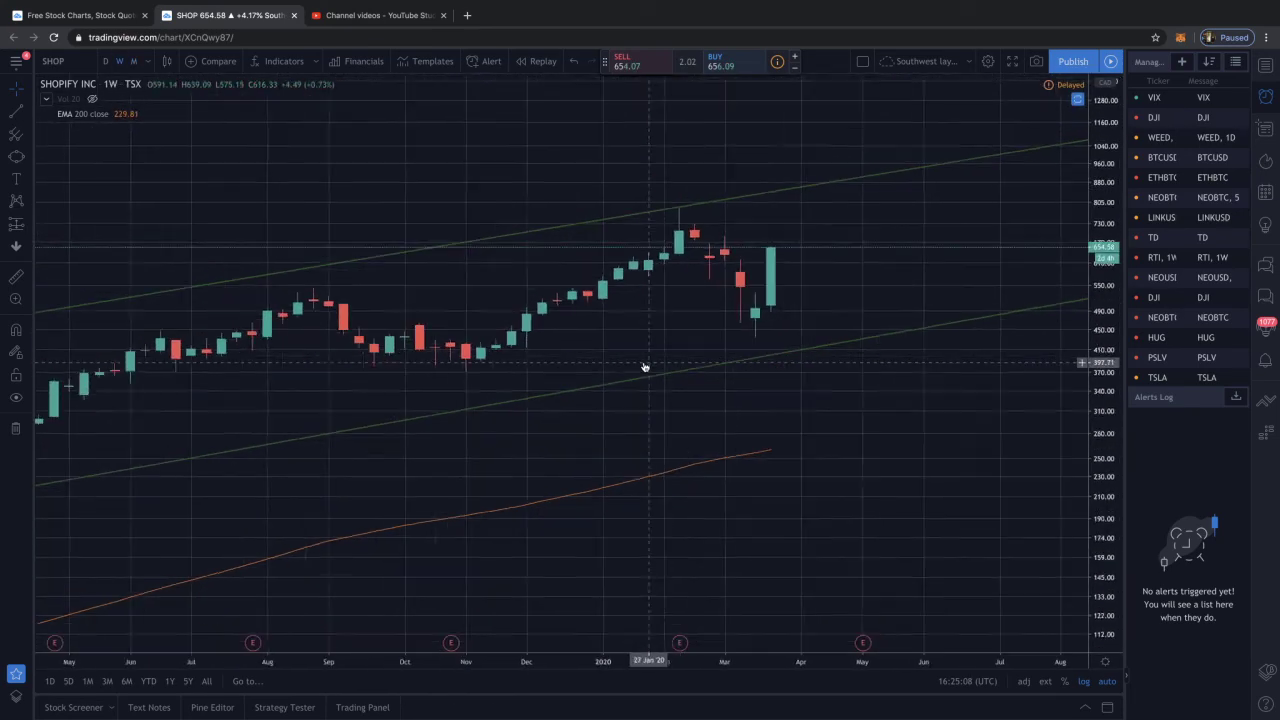
{"action": "scroll", "coordinate": [644, 367], "scroll_direction": "down", "scroll_amount": 10}
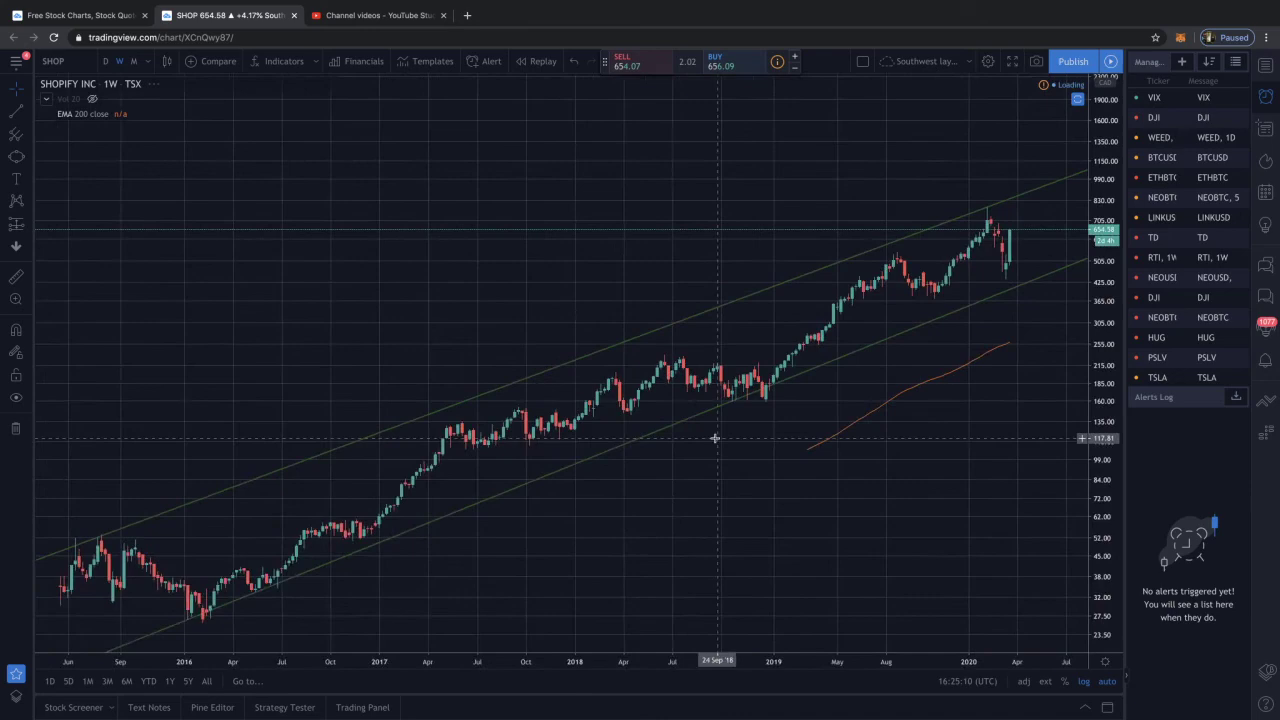